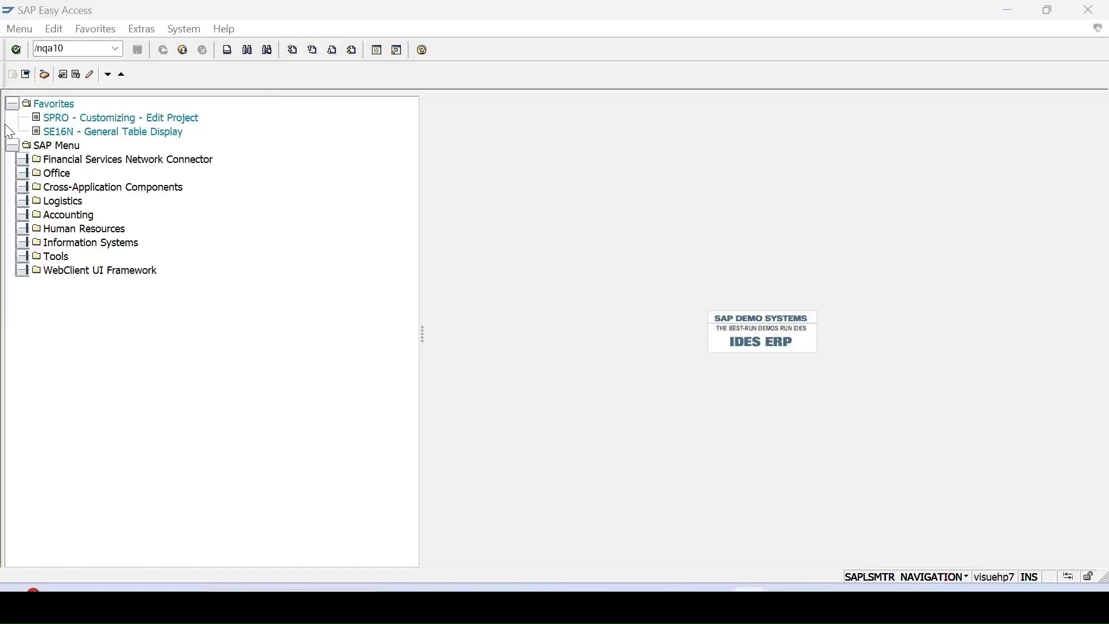
Enter plant 1100 and inspection type 89 on the QA10 lot selection screen
key("Return")
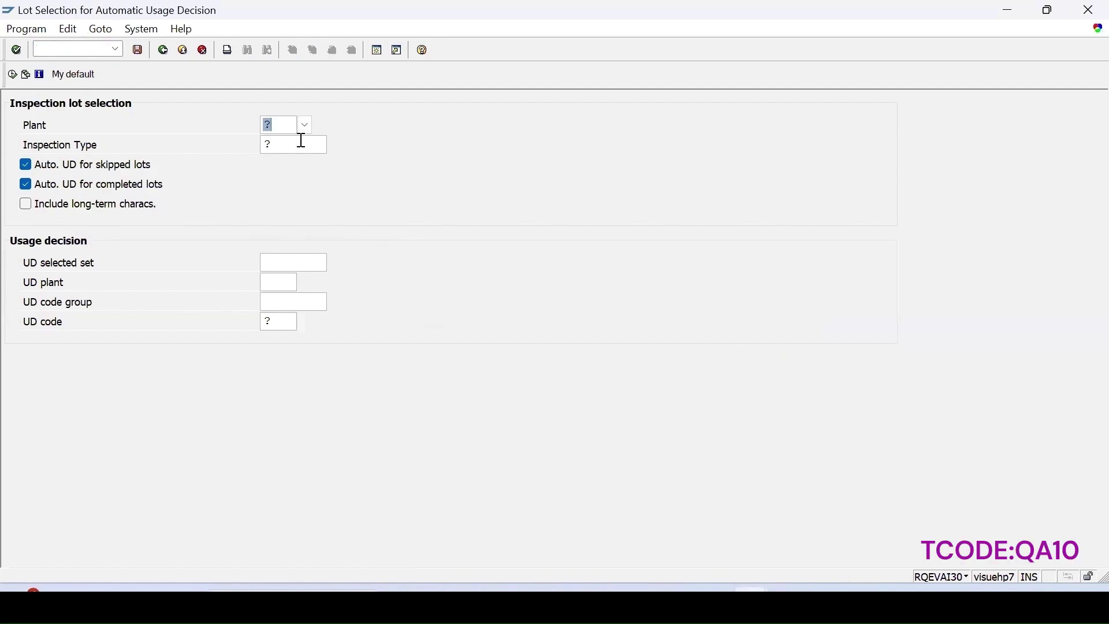
type("1100")
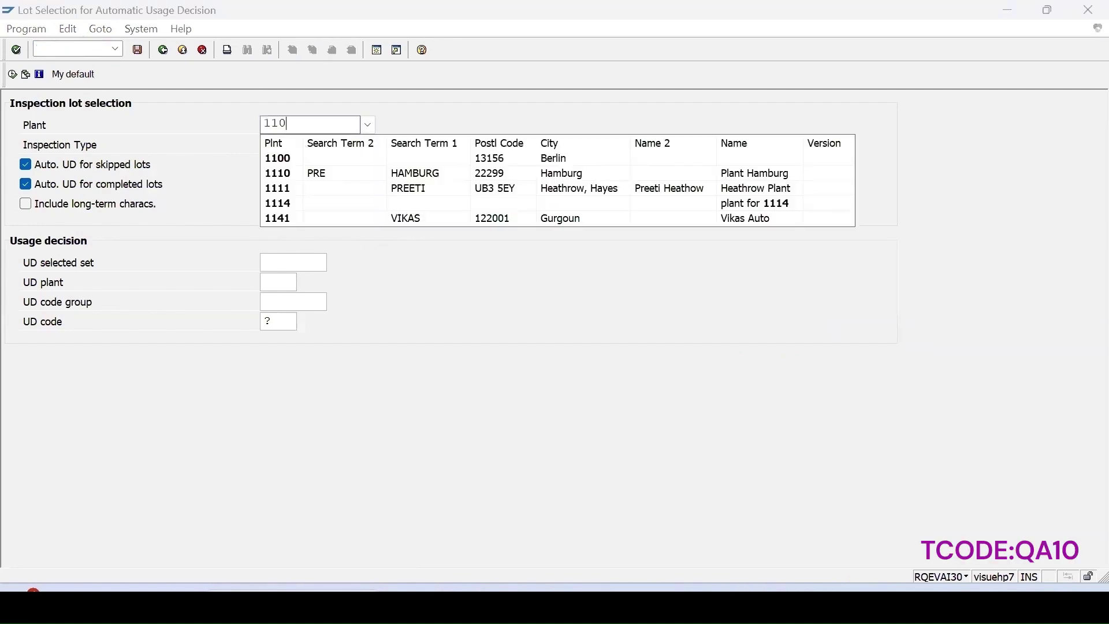
left_click(272, 144)
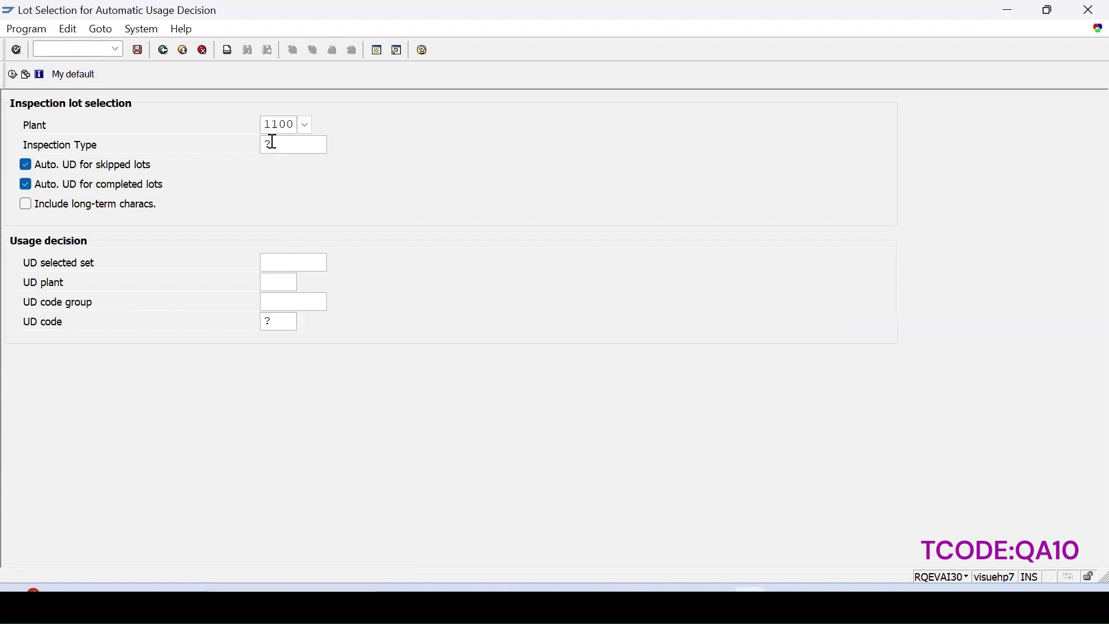
type("89")
Set the usage decision plant to 1100 and UD code A1 from the AUTO code group
left_click(273, 176)
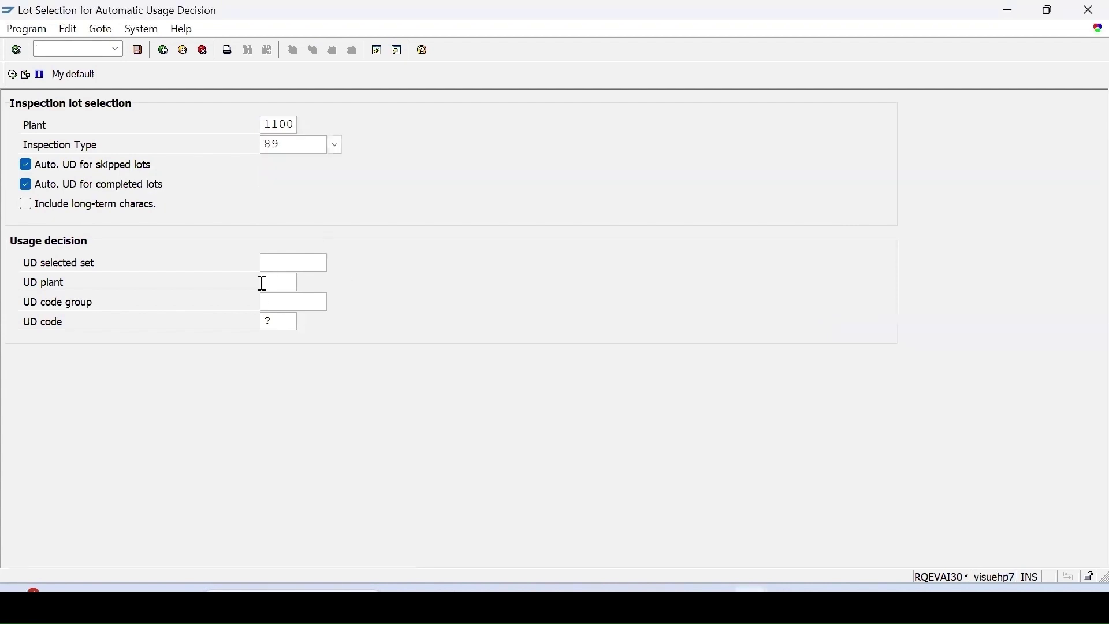
left_click(270, 282)
type("1100")
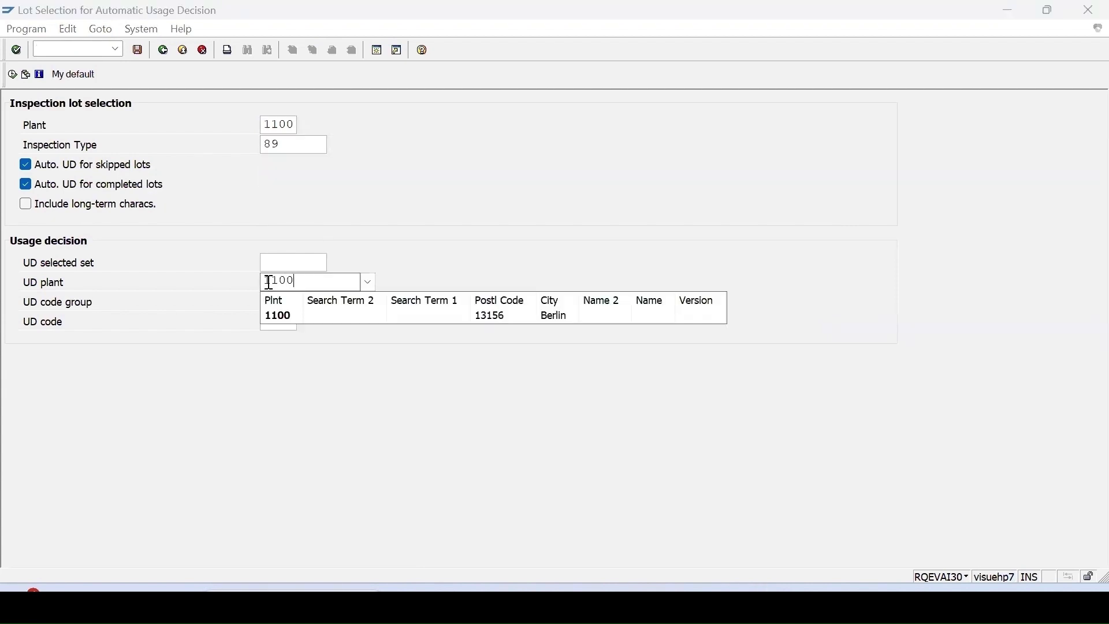
left_click(278, 317)
left_click(287, 324)
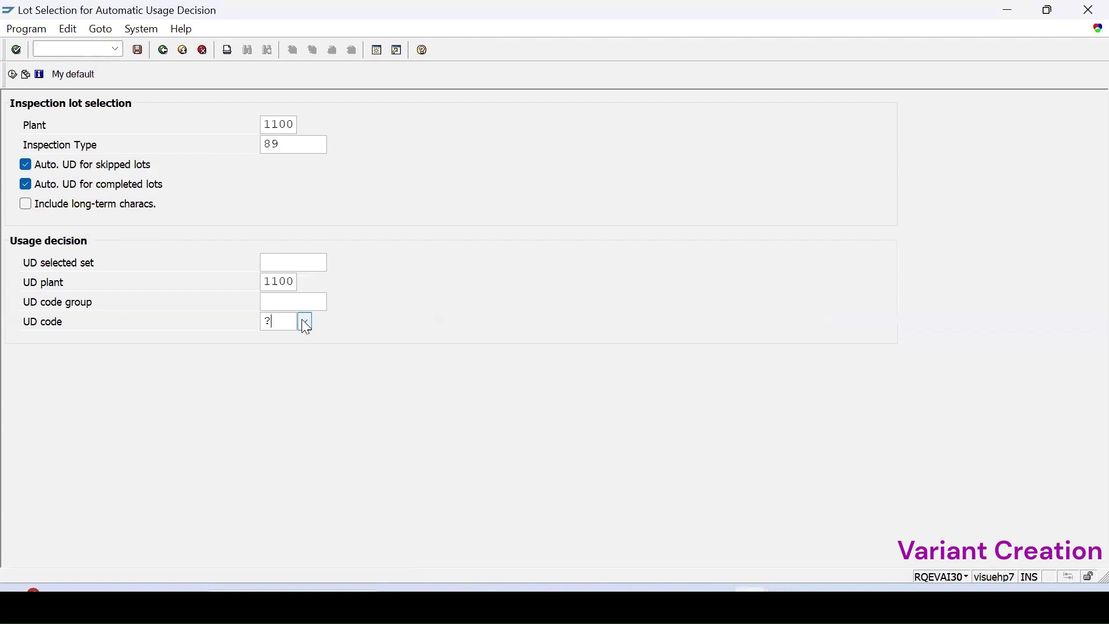
left_click(305, 323)
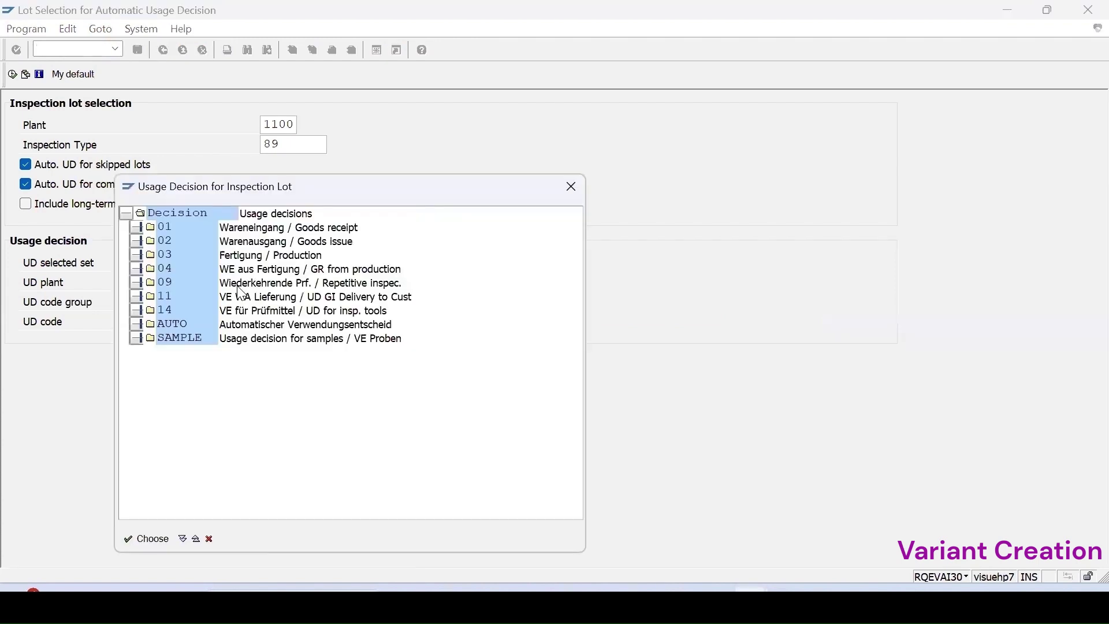
left_click(136, 324)
double_click(188, 345)
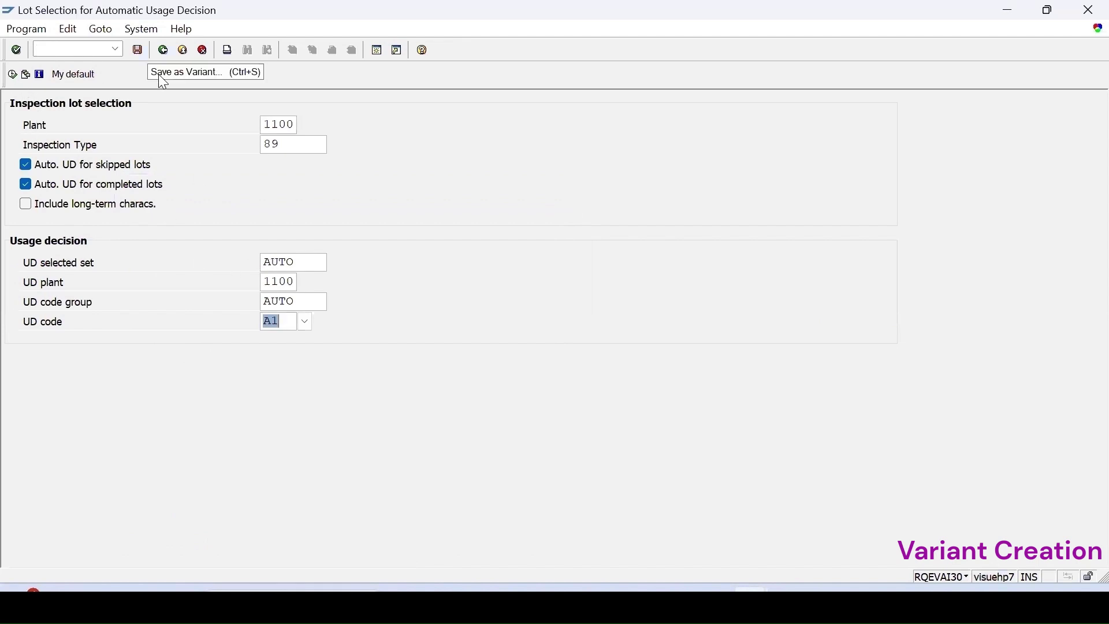
Store the QA10 entries as variant /AUTOUD with the description AutoUD
key("ctrl+s")
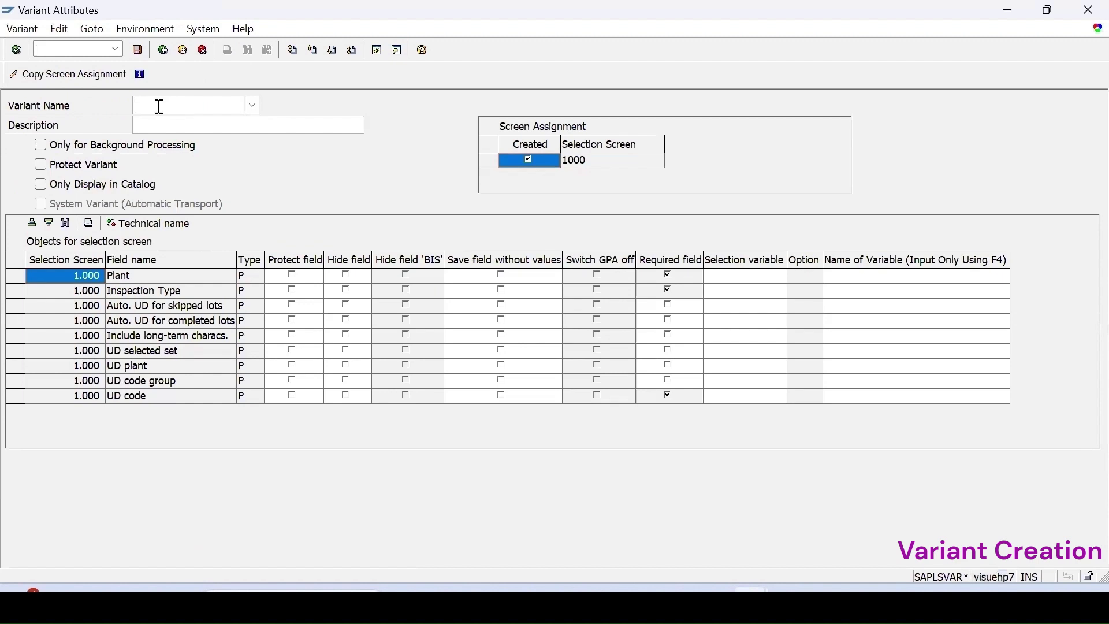
left_click(161, 107)
type("/")
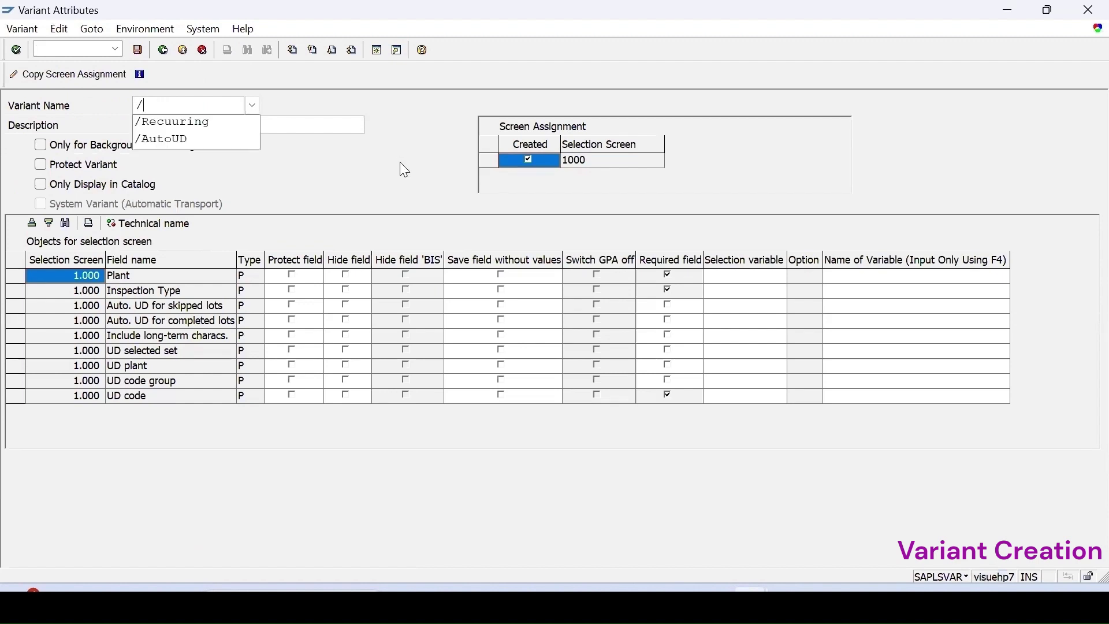
left_click(167, 140)
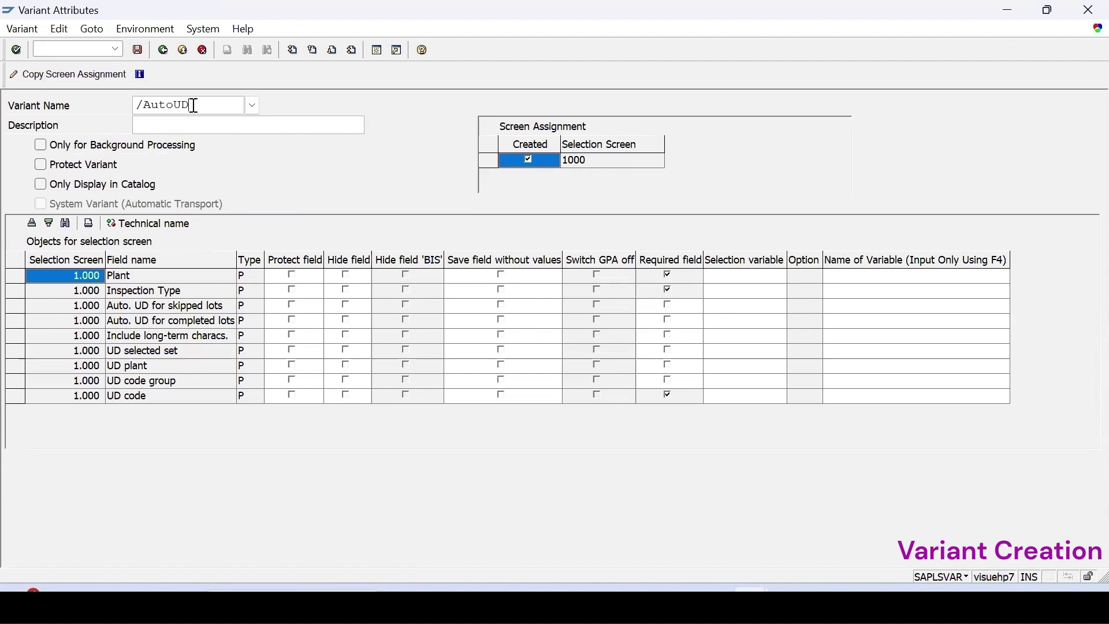
left_click_drag(197, 105, 159, 108)
left_click(181, 123)
type("AutoUD")
left_click(138, 49)
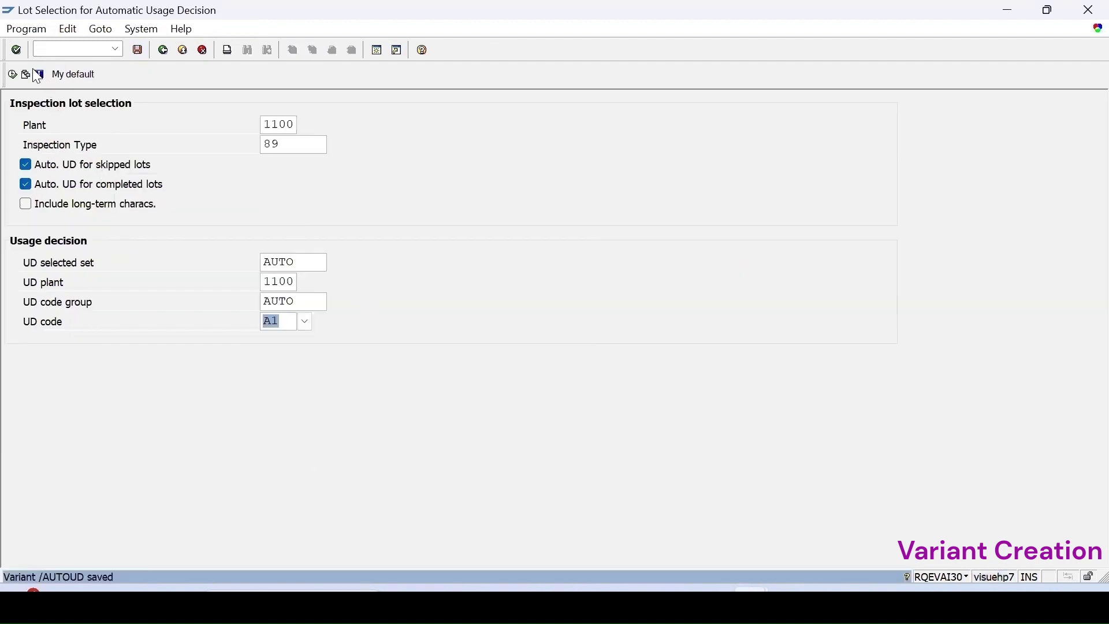
left_click(24, 73)
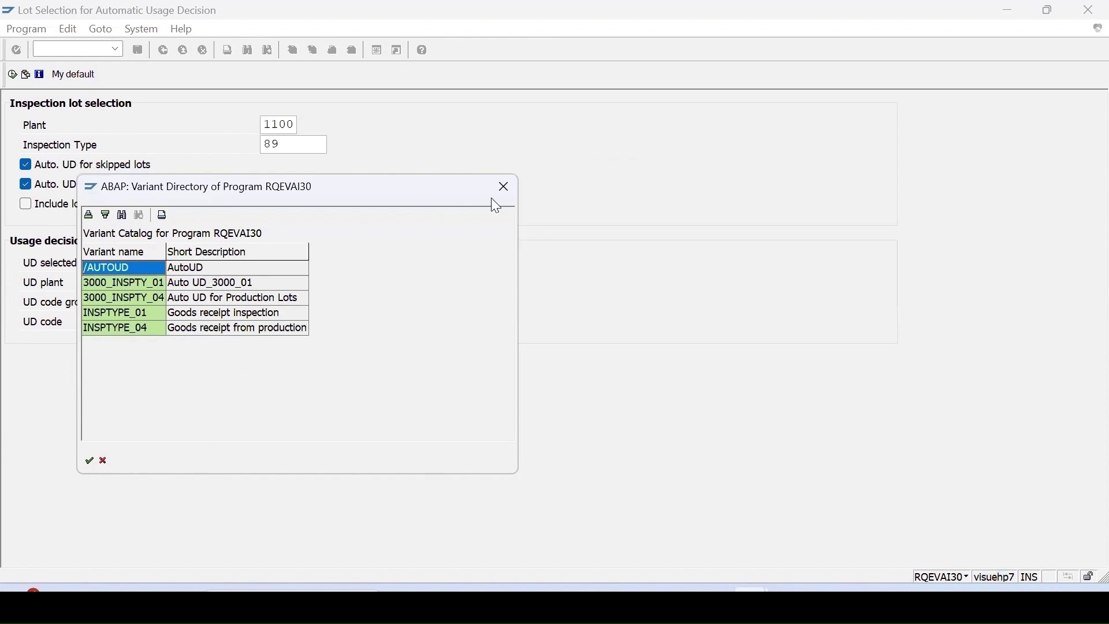
left_click(503, 187)
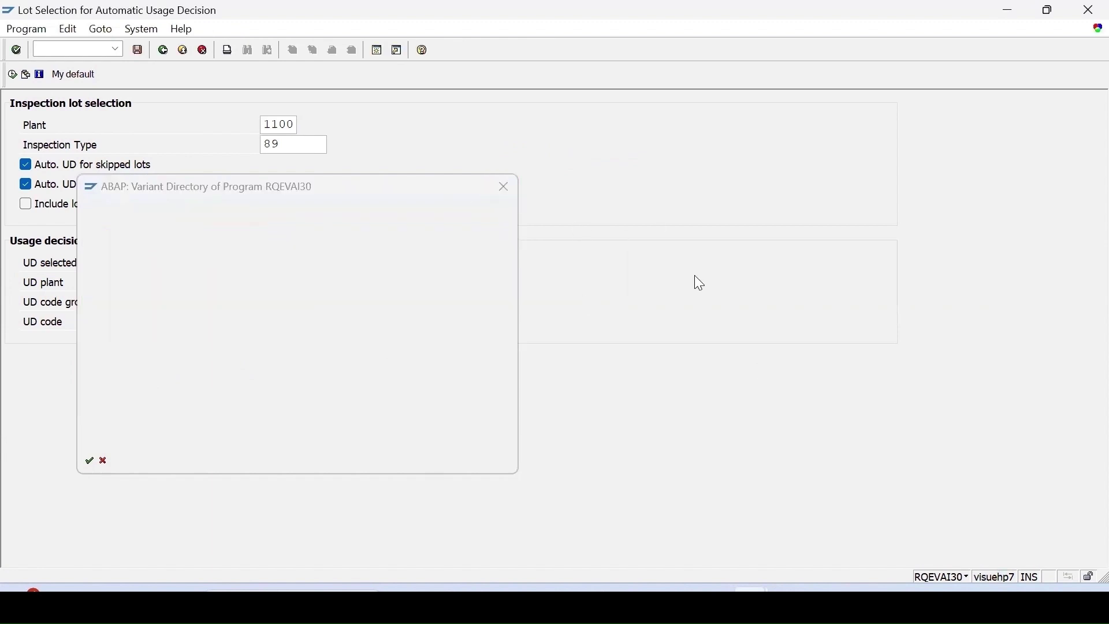
left_click(74, 32)
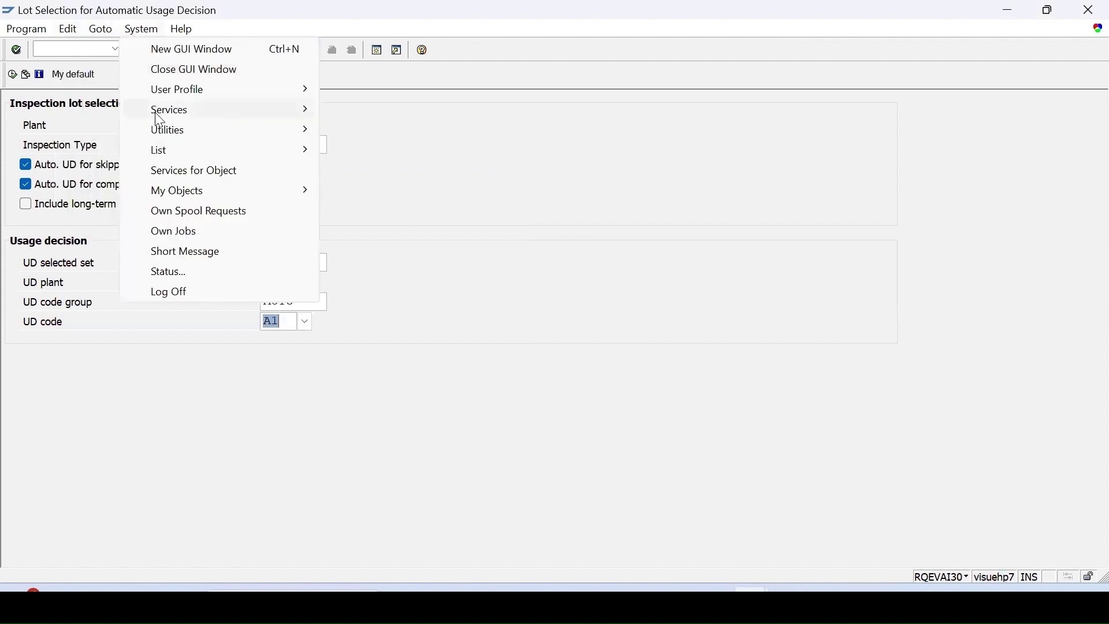
left_click(191, 272)
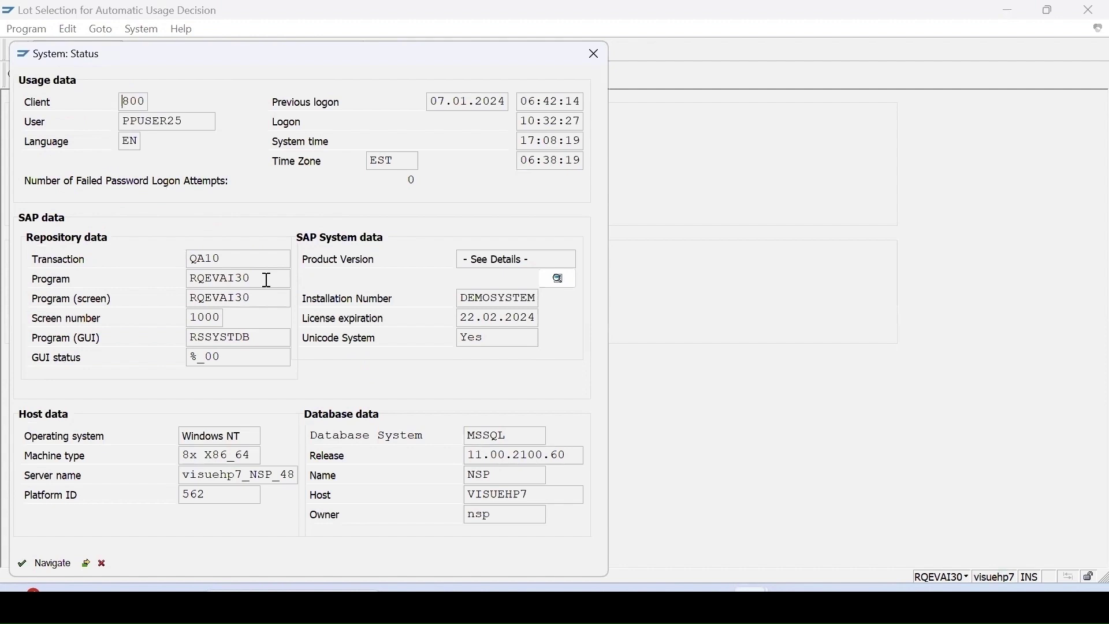
left_click_drag(264, 278, 121, 280)
key("ctrl+c")
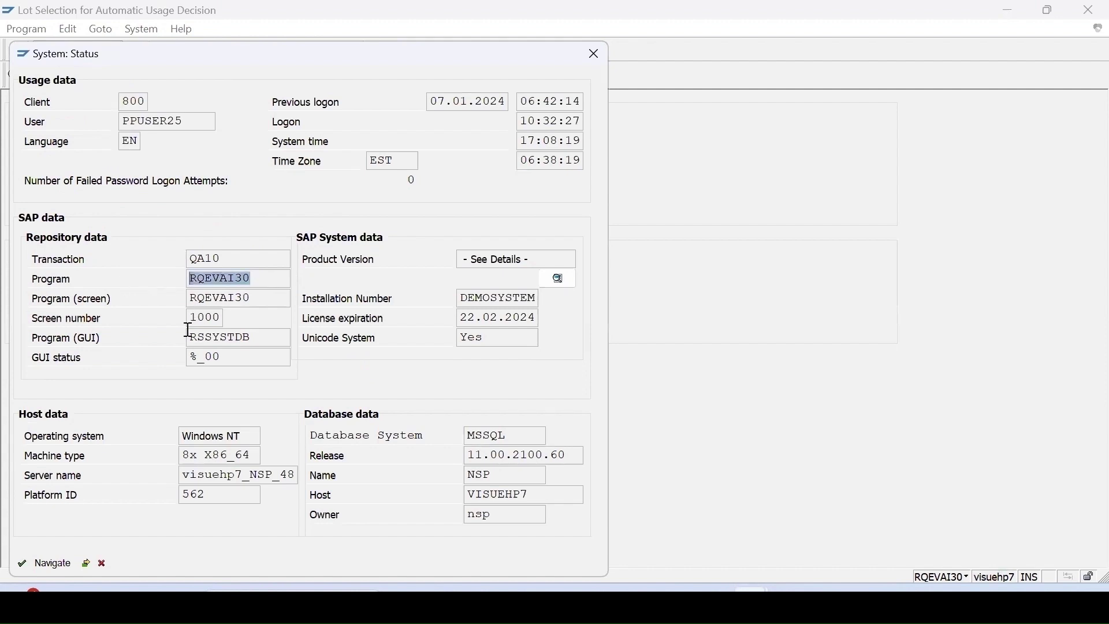
key("Left")
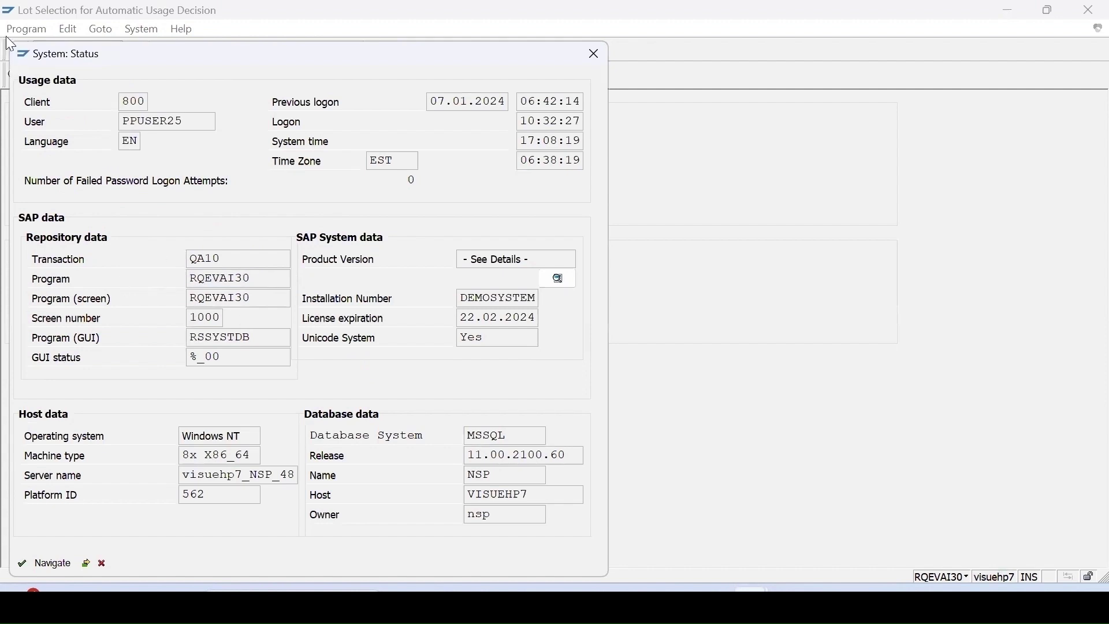
left_click(105, 567)
Open SM36 for job autoud and assign it job class B, middle priority
left_click(75, 50)
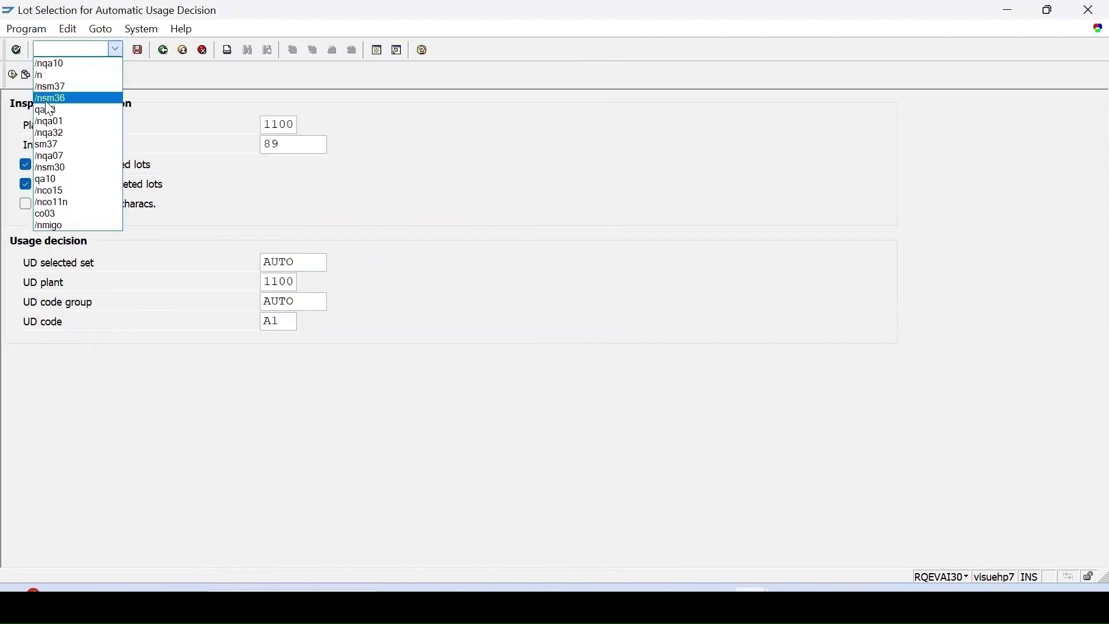
left_click(58, 99)
key("Return")
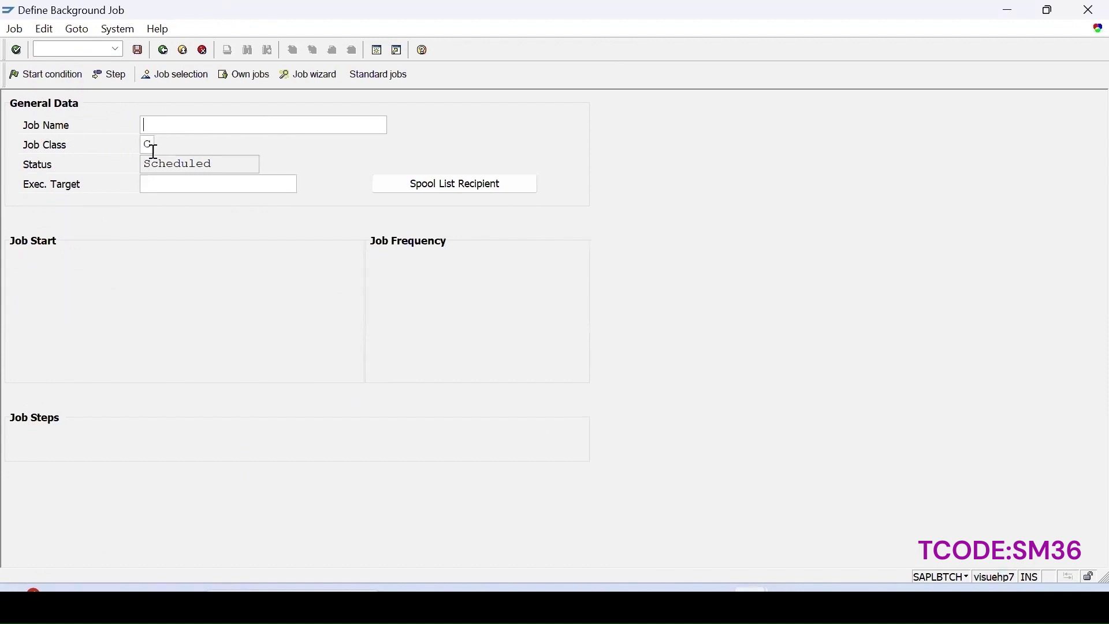
key("BackSpace")
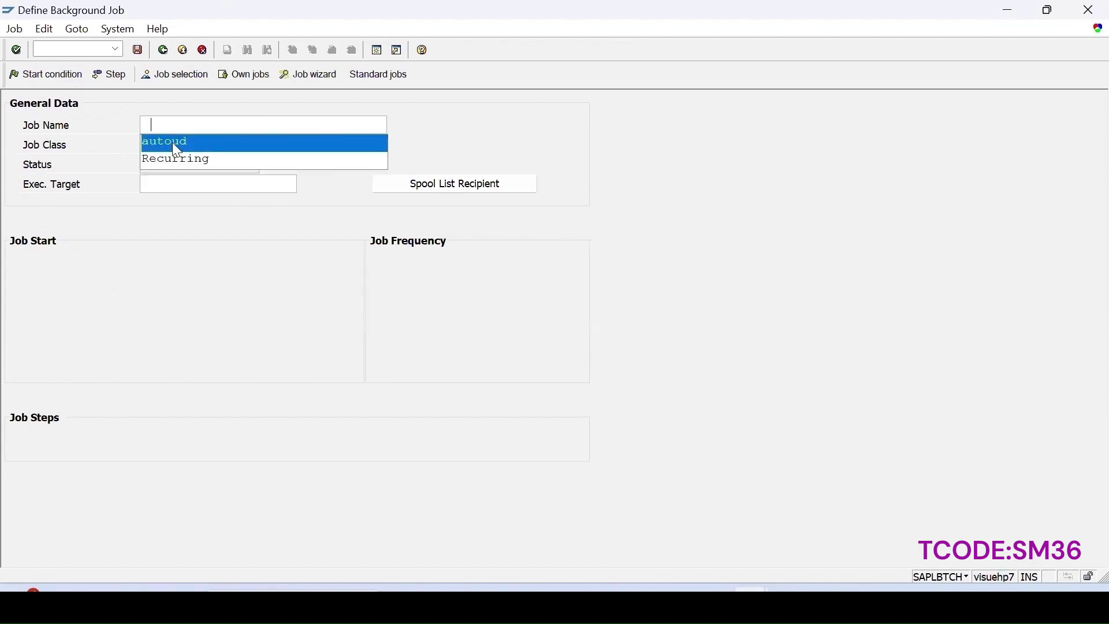
left_click(174, 142)
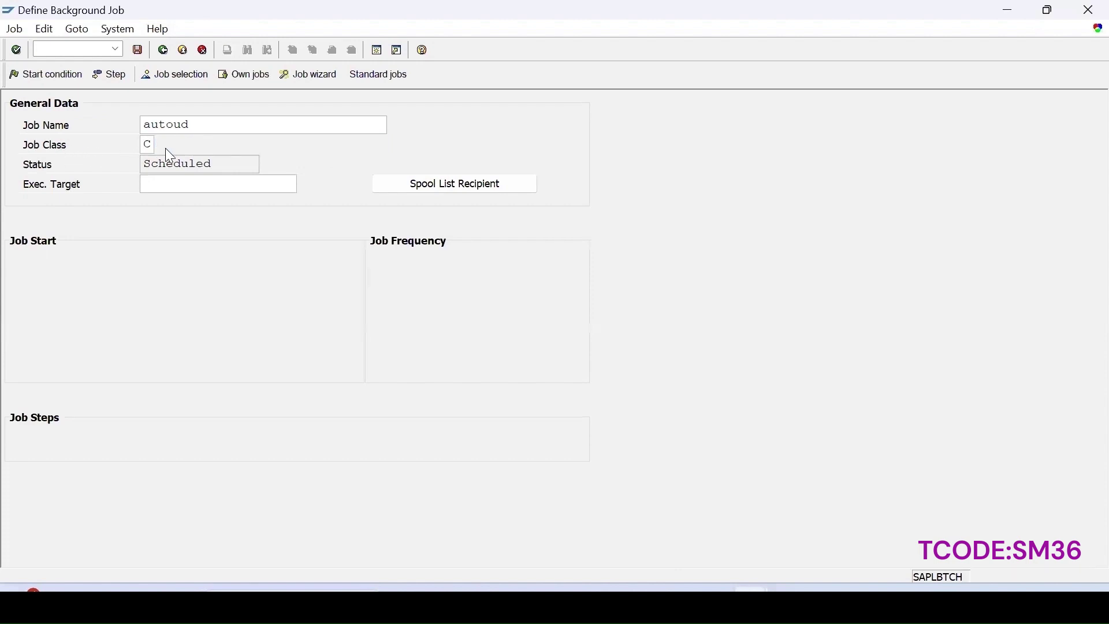
left_click(164, 145)
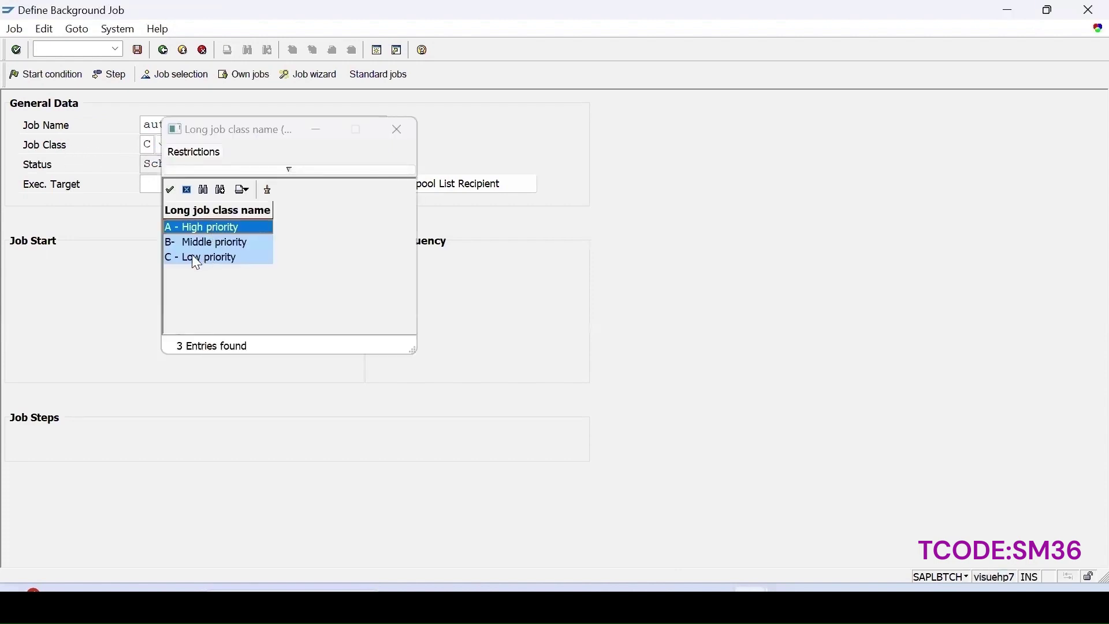
double_click(202, 242)
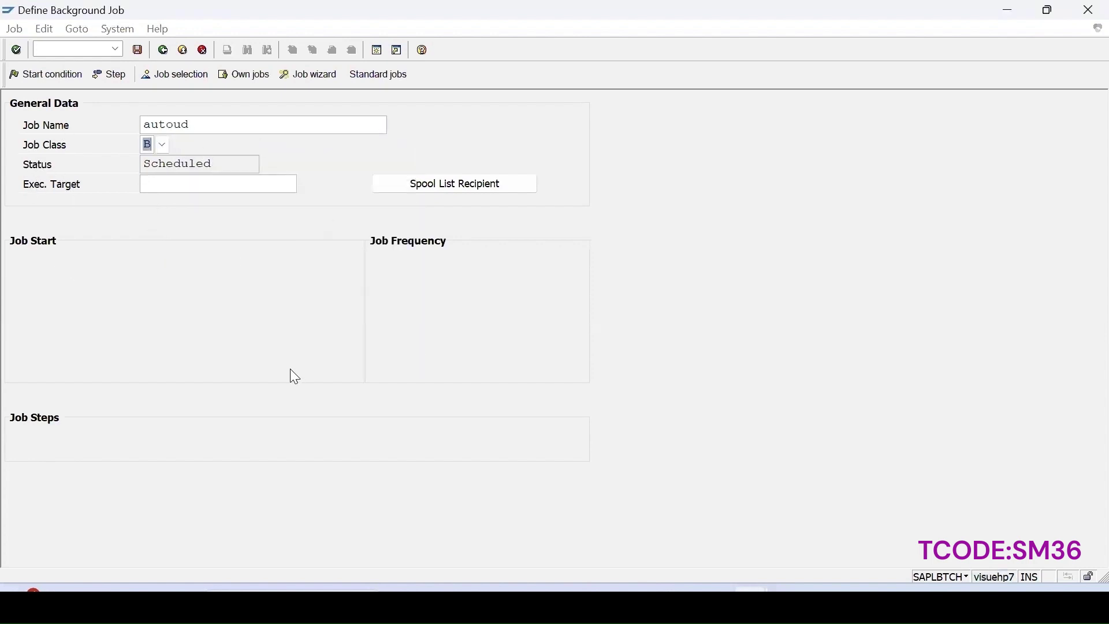
Define step 1 as ABAP program RQEVAI30 with variant /AUTOUD, then return to the job definition
left_click(106, 74)
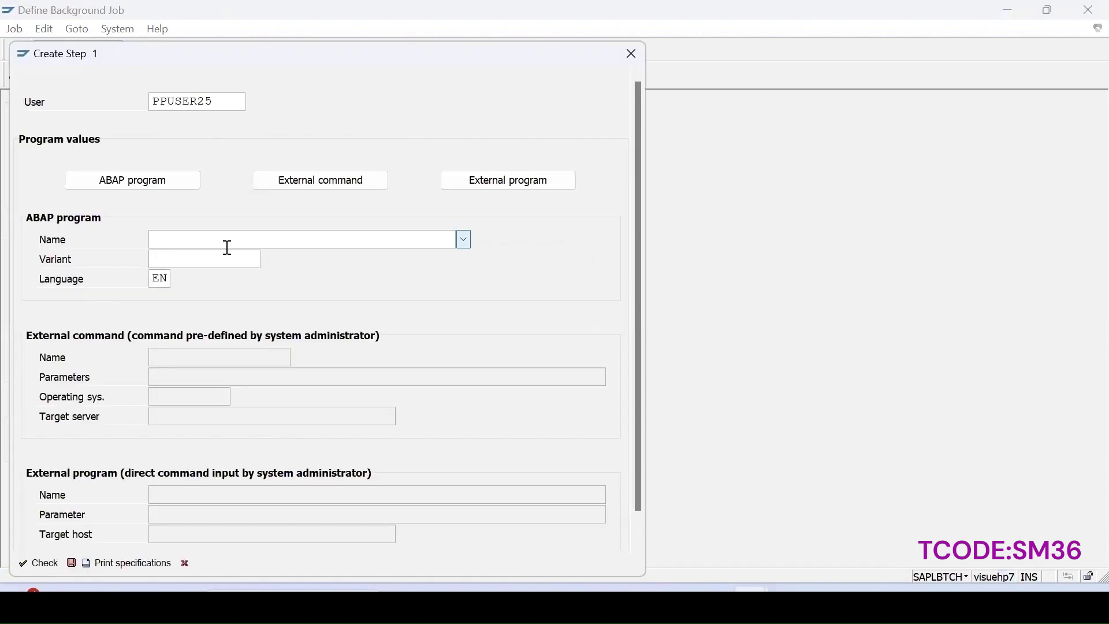
key("ctrl+v")
left_click(165, 257)
left_click(270, 259)
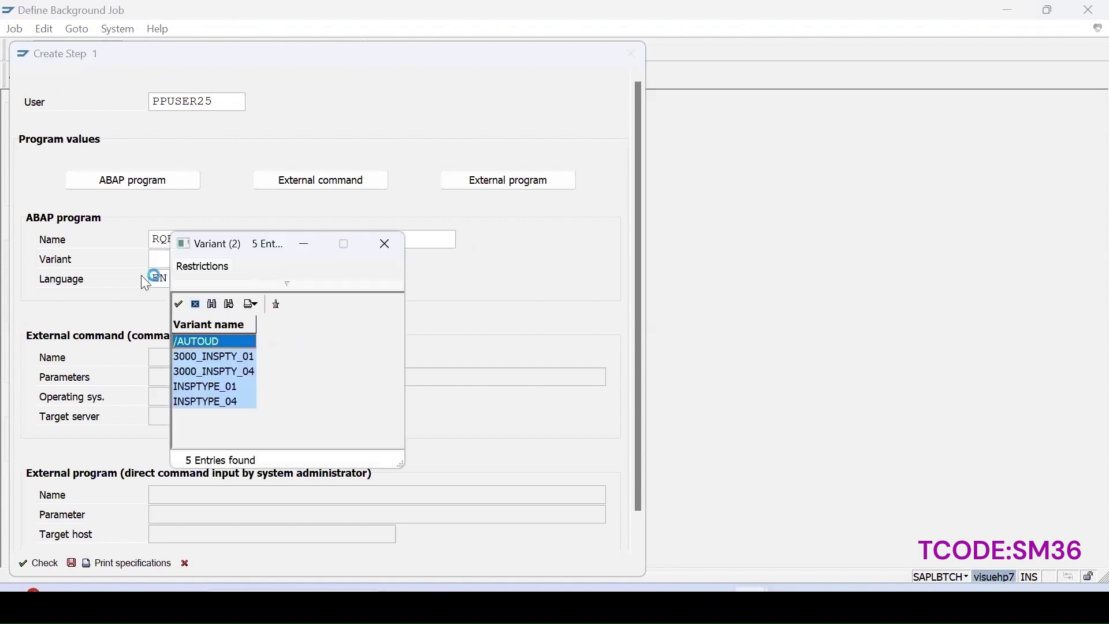
double_click(198, 341)
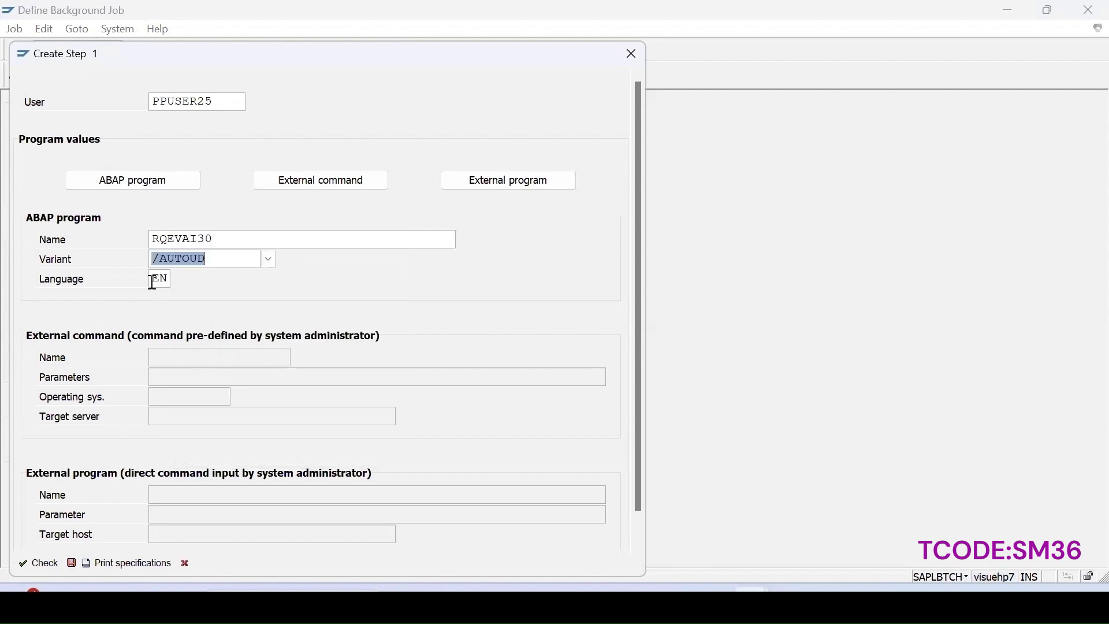
left_click(69, 564)
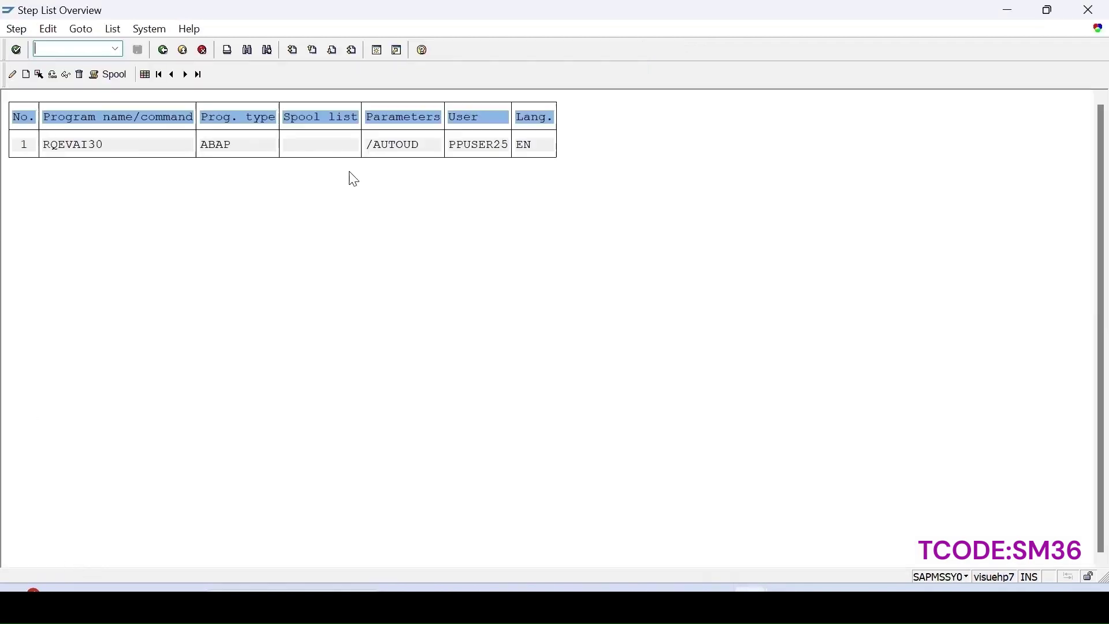
left_click(148, 72)
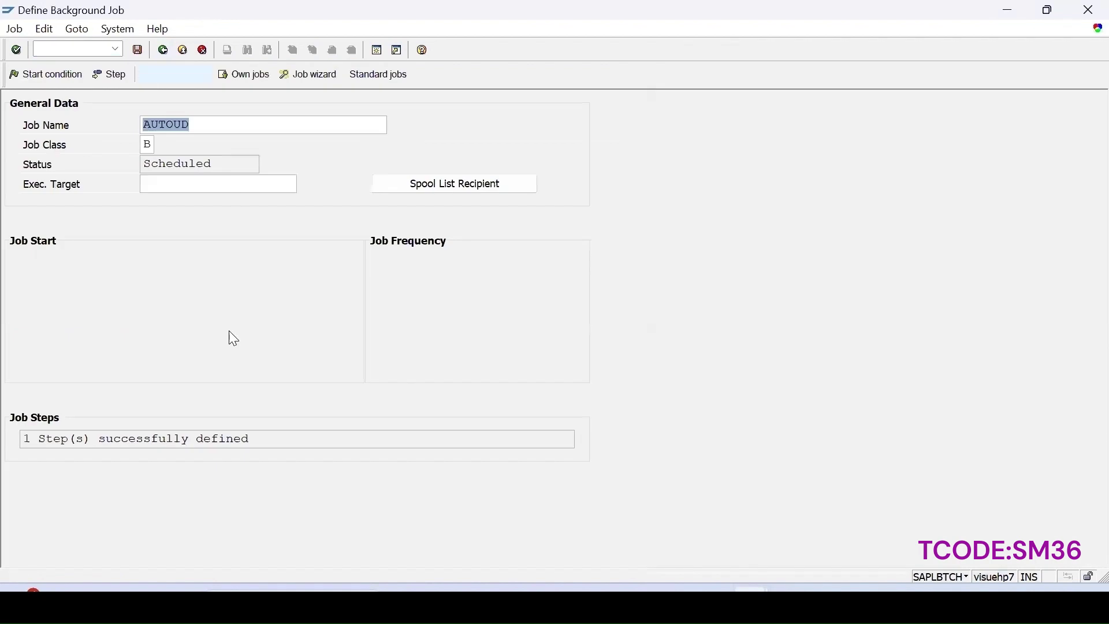
Set the start condition to Immediate with a custom repeat period of 1 minute
left_click(32, 80)
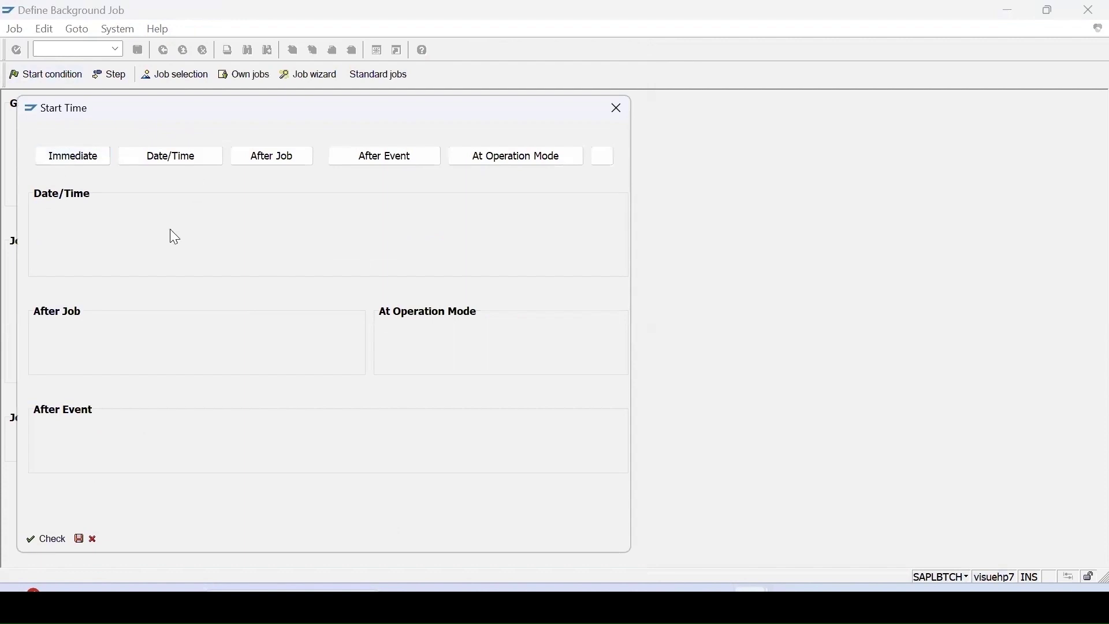
left_click(70, 158)
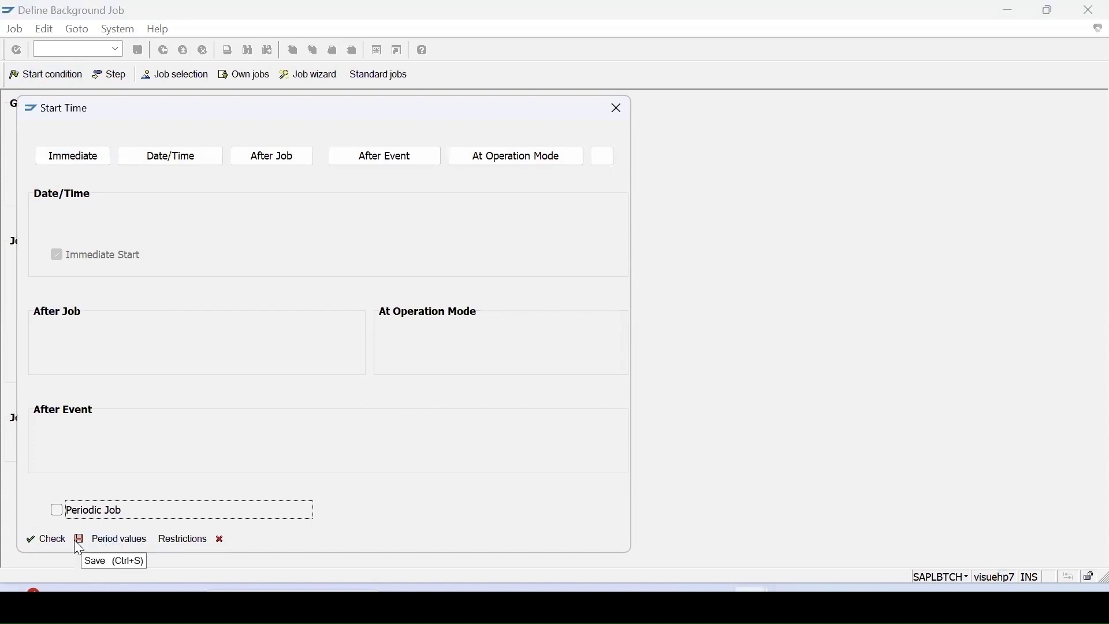
left_click(103, 541)
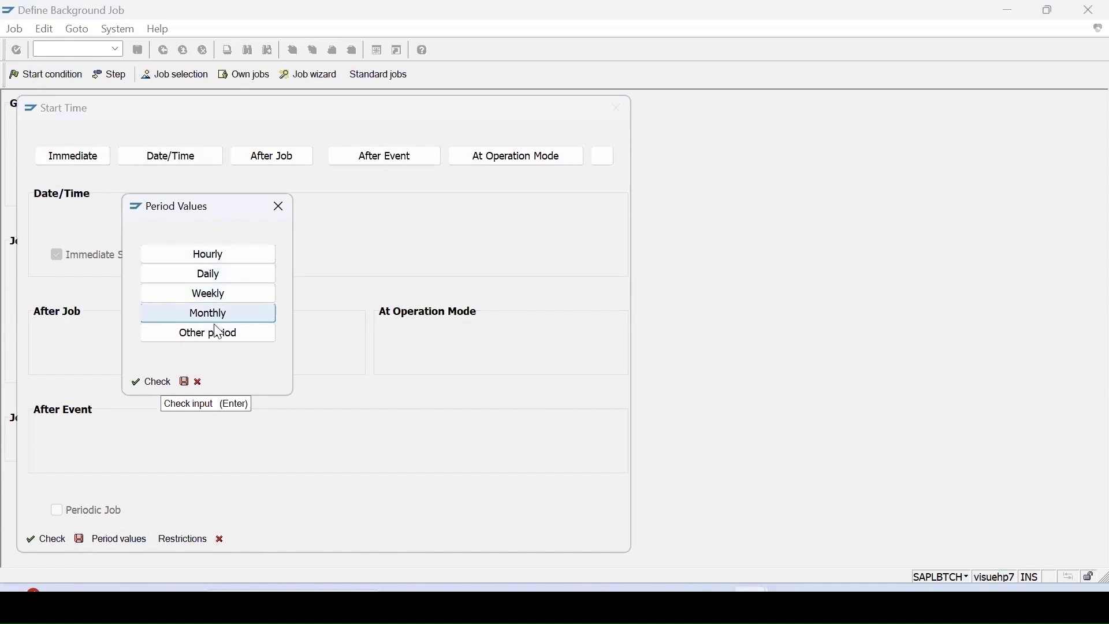
left_click(199, 340)
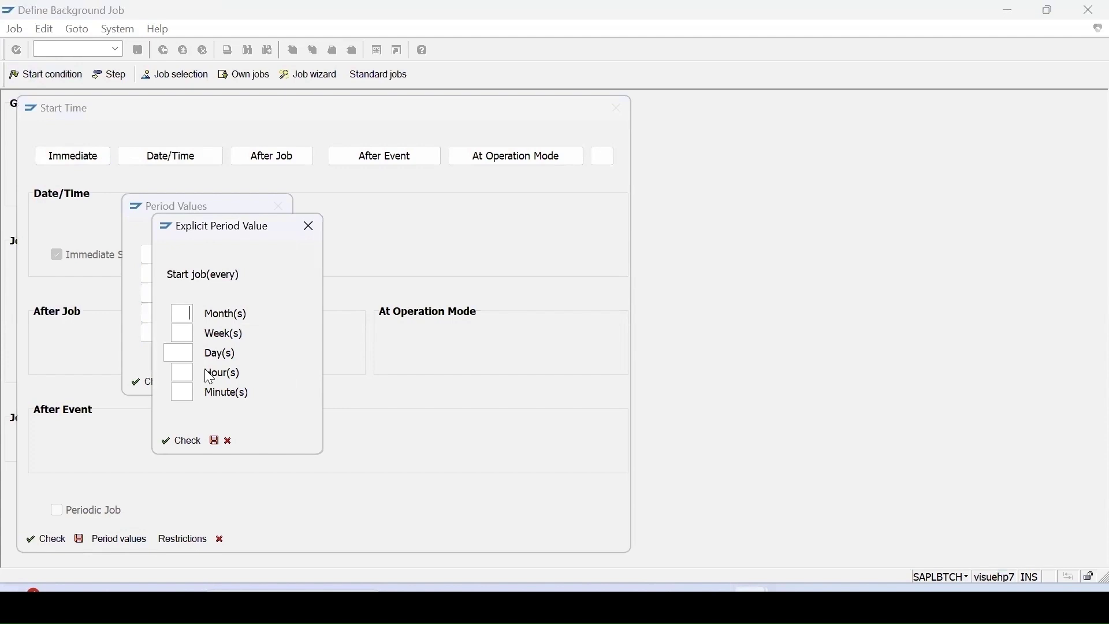
key("Tab")
key("Tab")
key("Tab")
key("Tab")
type("1")
left_click(182, 411)
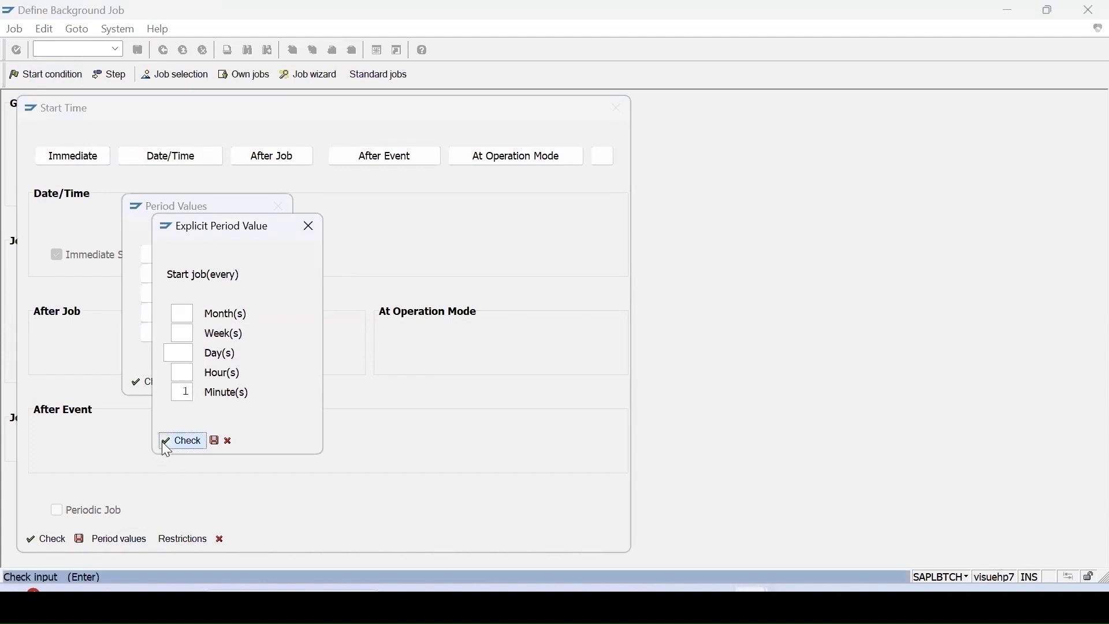
Save the 1-minute period and start condition, then save the job as released
left_click(214, 443)
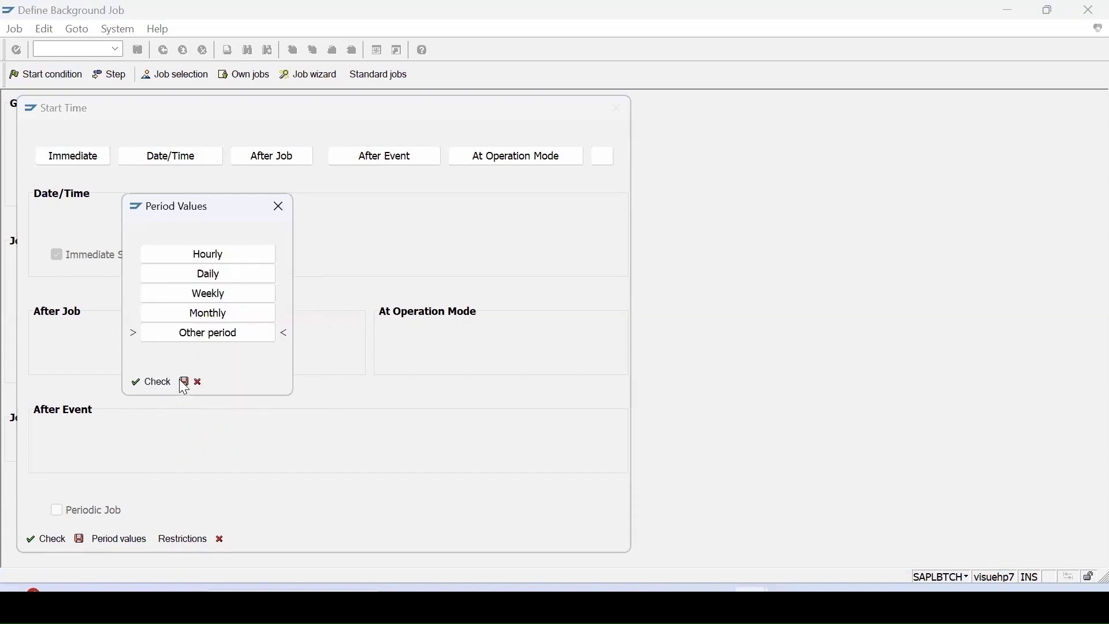
left_click(183, 382)
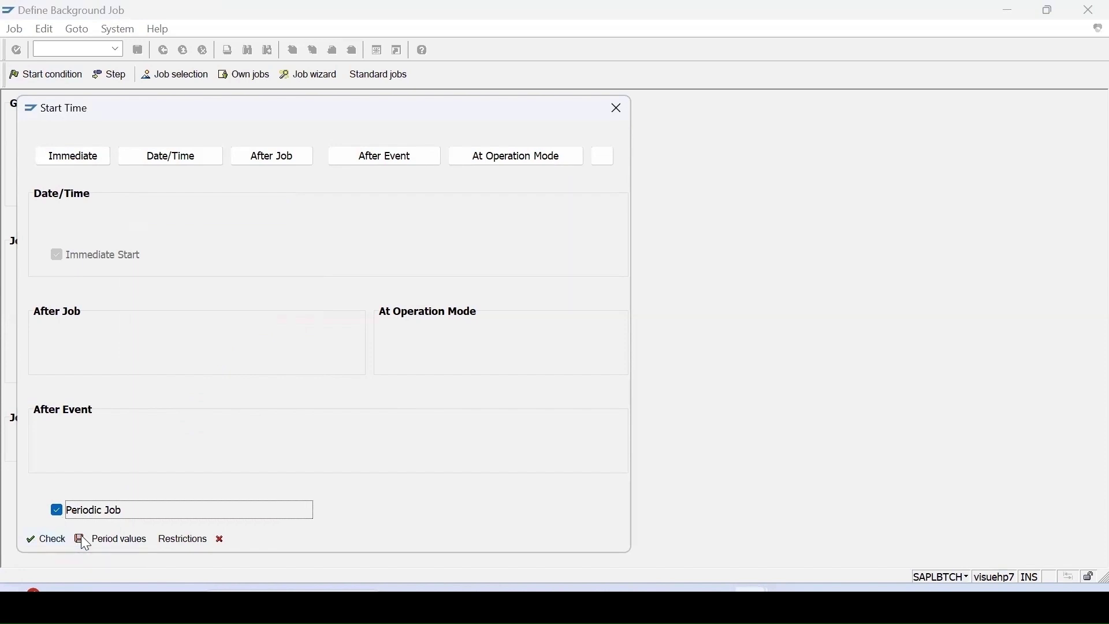
left_click(81, 540)
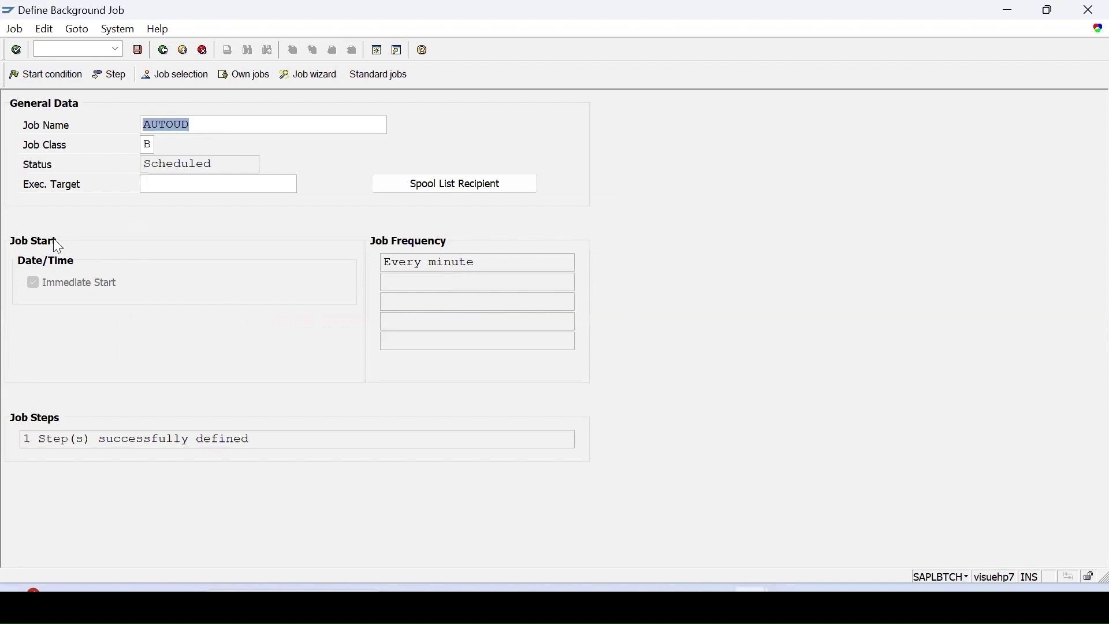
key("ctrl+s")
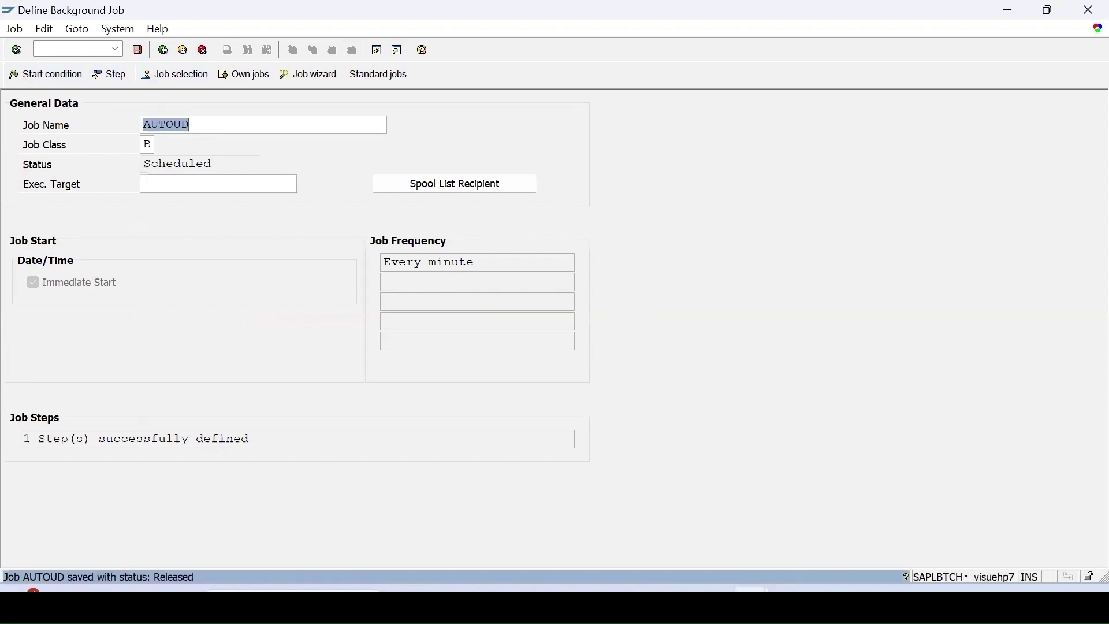
Switch to transaction QA01 with /nqa01
left_click(75, 49)
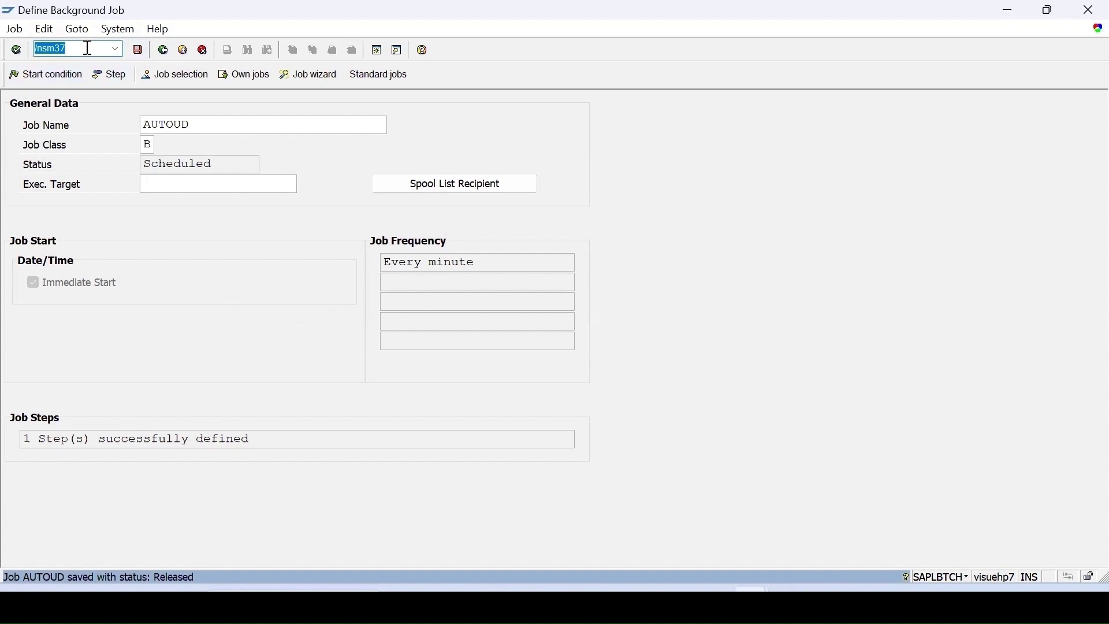
key("BackSpace")
type("/")
type("nqa01")
key("Return")
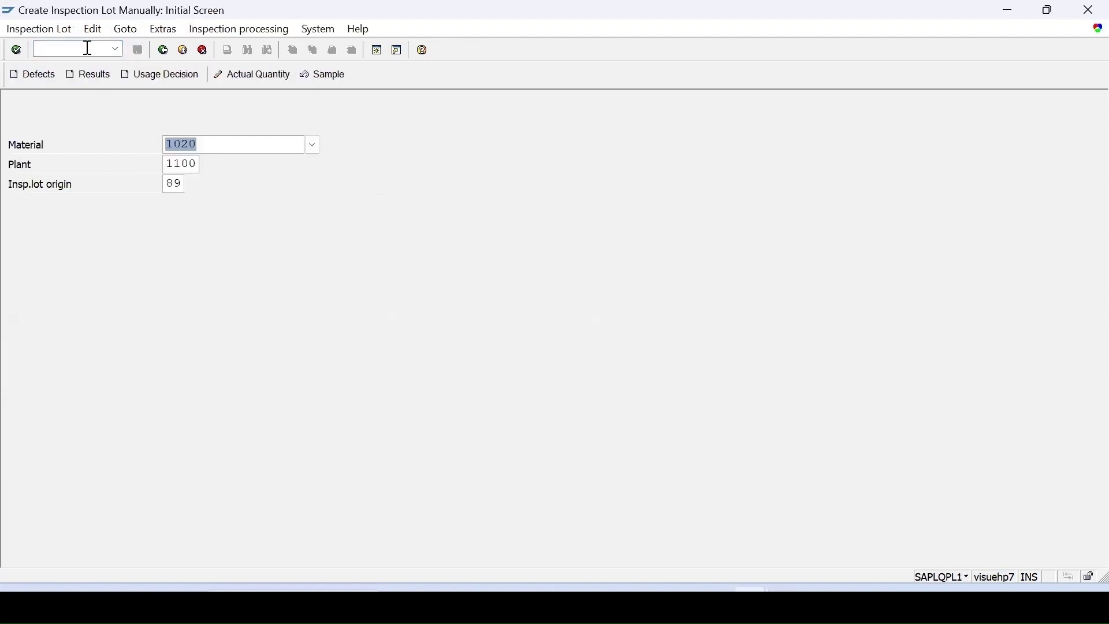
Enter batch 123 and lot quantity 12, accepting the non-workday start date warning
key("Return")
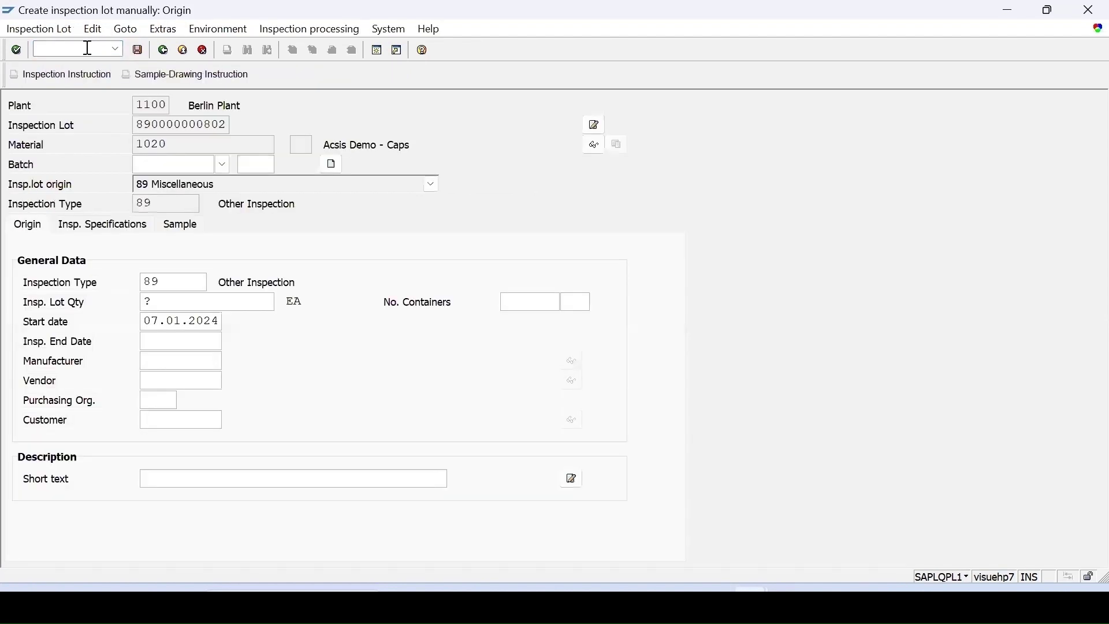
type("123")
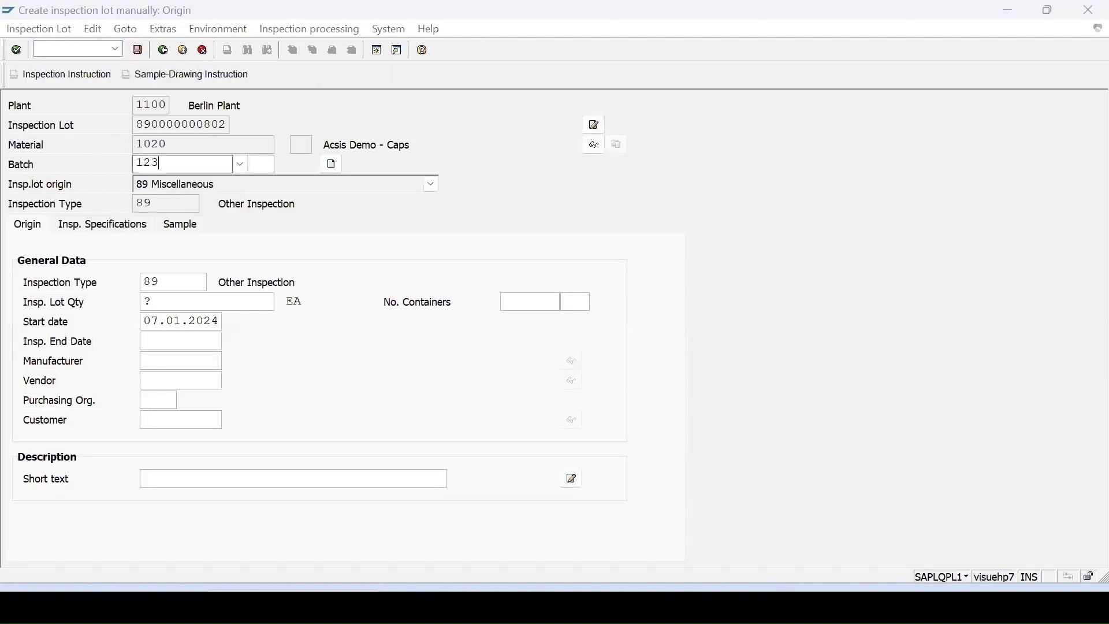
key("Tab")
key("Tab")
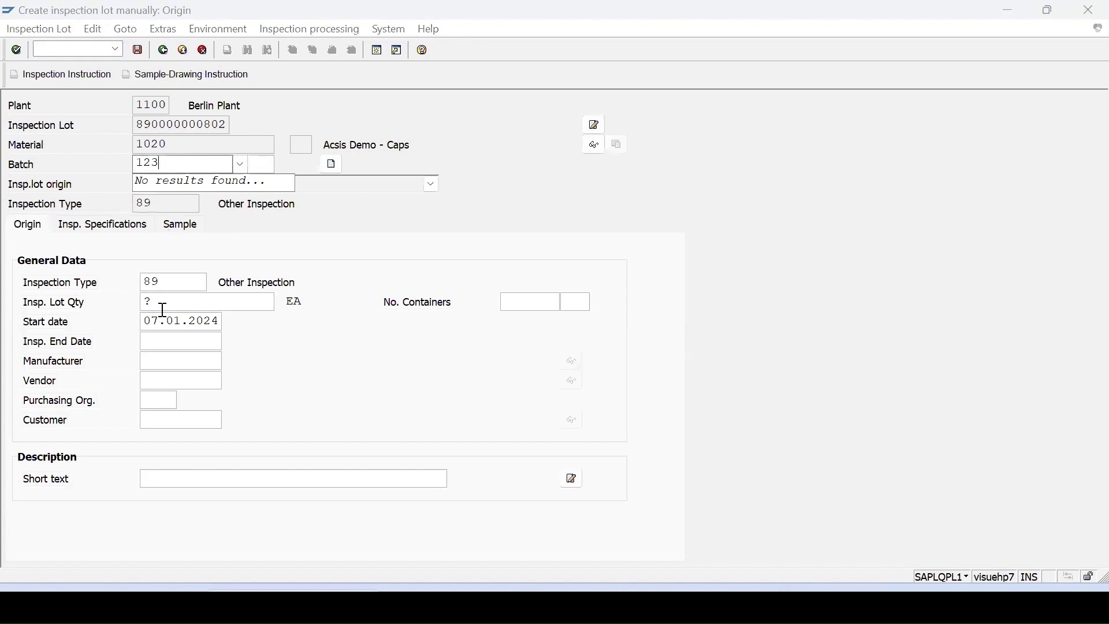
type("12")
key("Return")
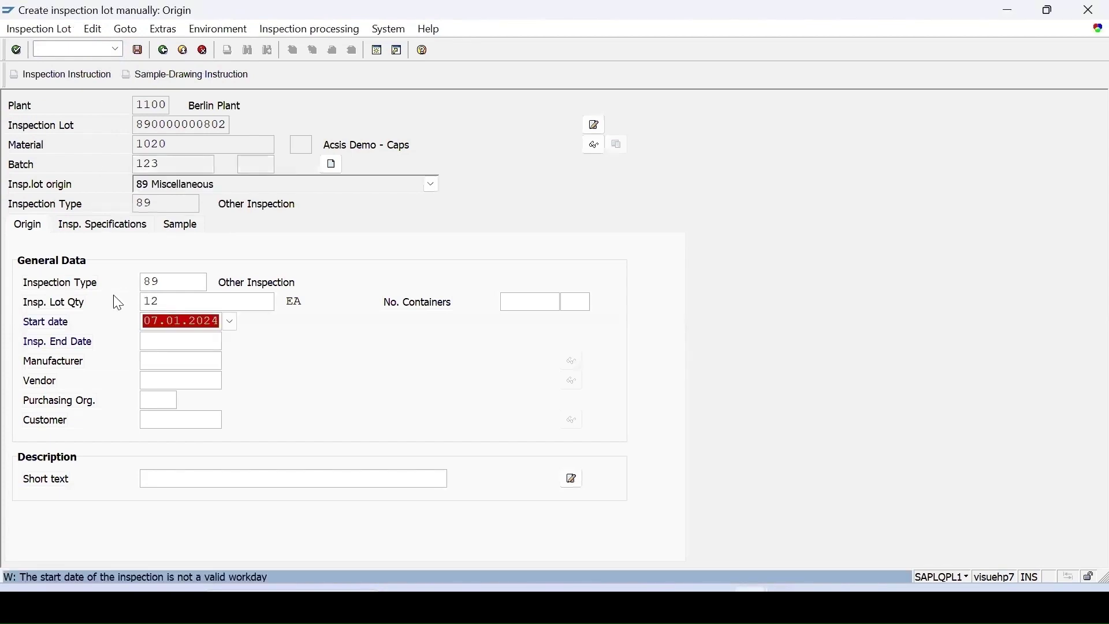
key("Return")
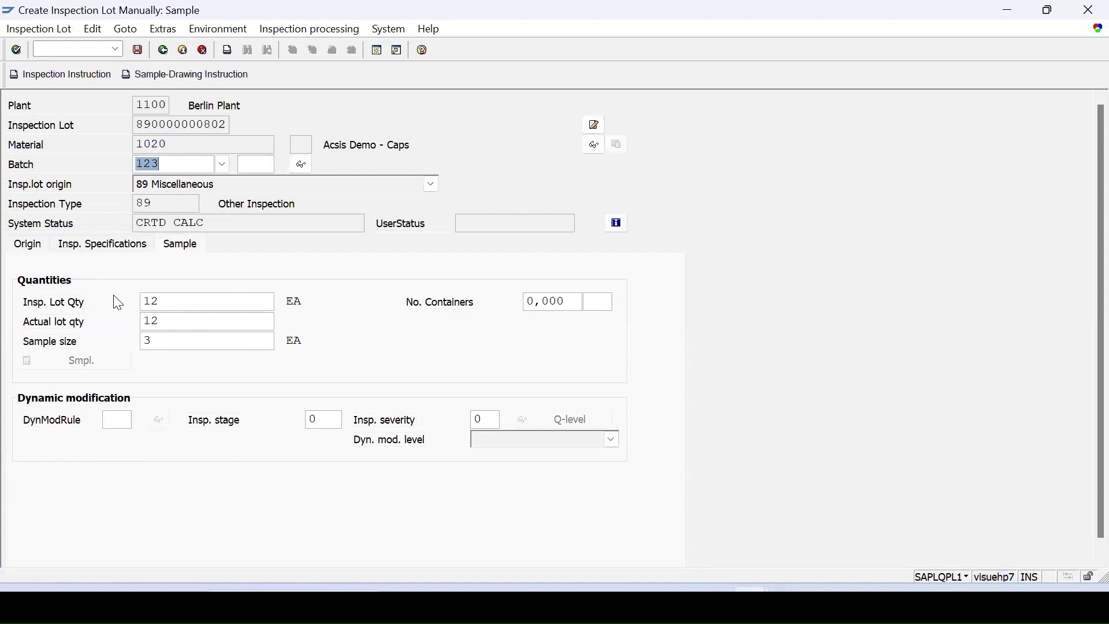
Save the new inspection lot and open its characteristic overview for result entry
left_click(137, 51)
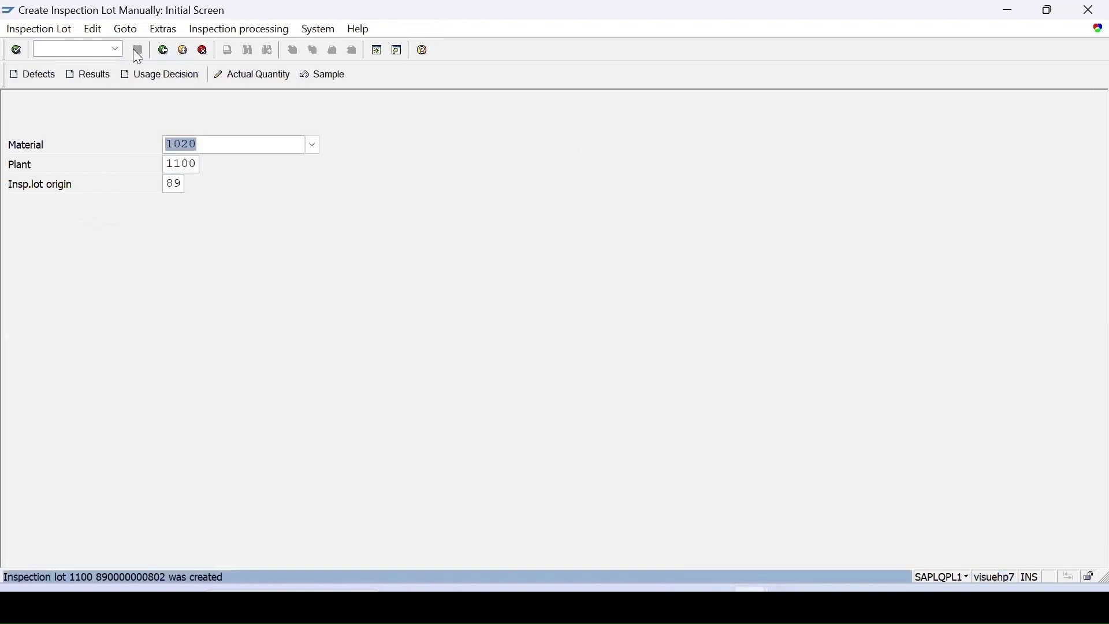
left_click(99, 74)
key("Return")
Record pH results 7, 6 and 7 for operation 0010 and save them
type("4")
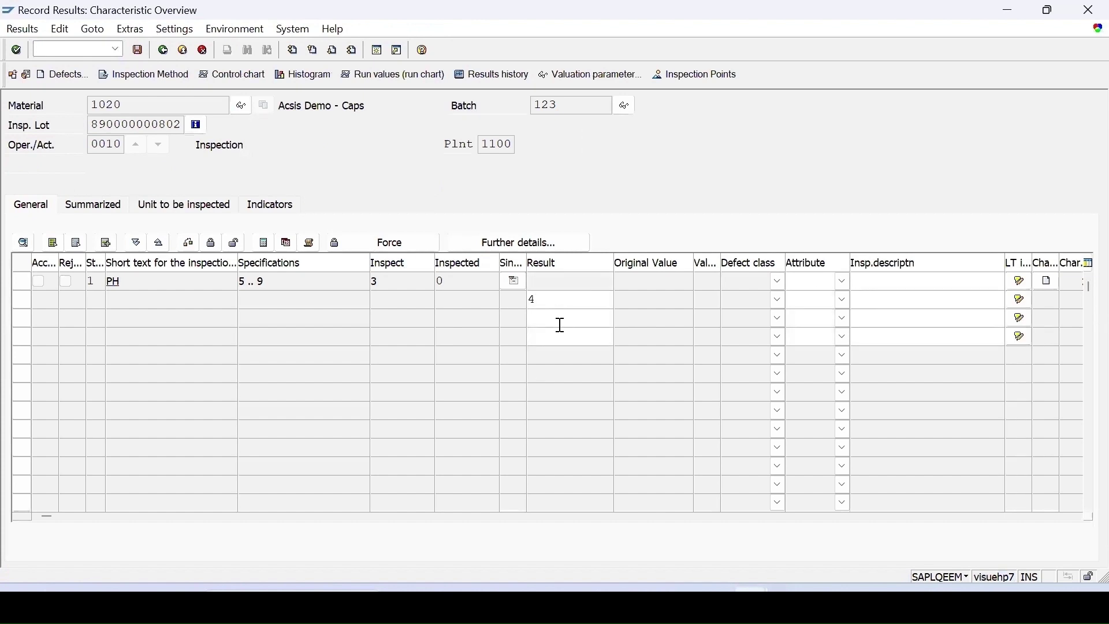
key("BackSpace")
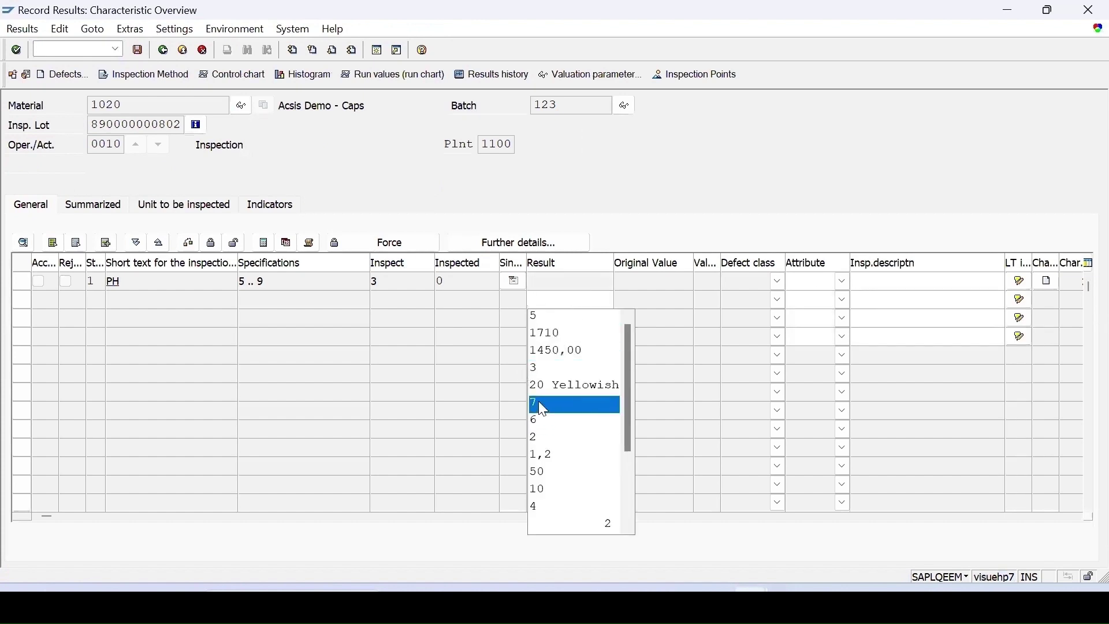
left_click(539, 402)
left_click(546, 316)
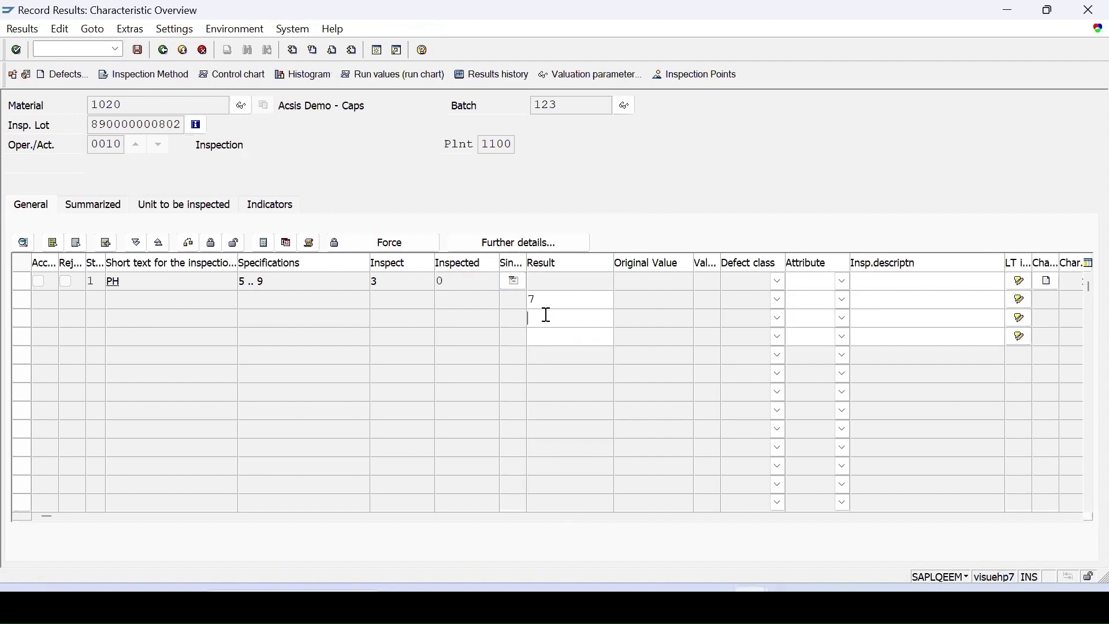
type("6")
type("7")
key("Return")
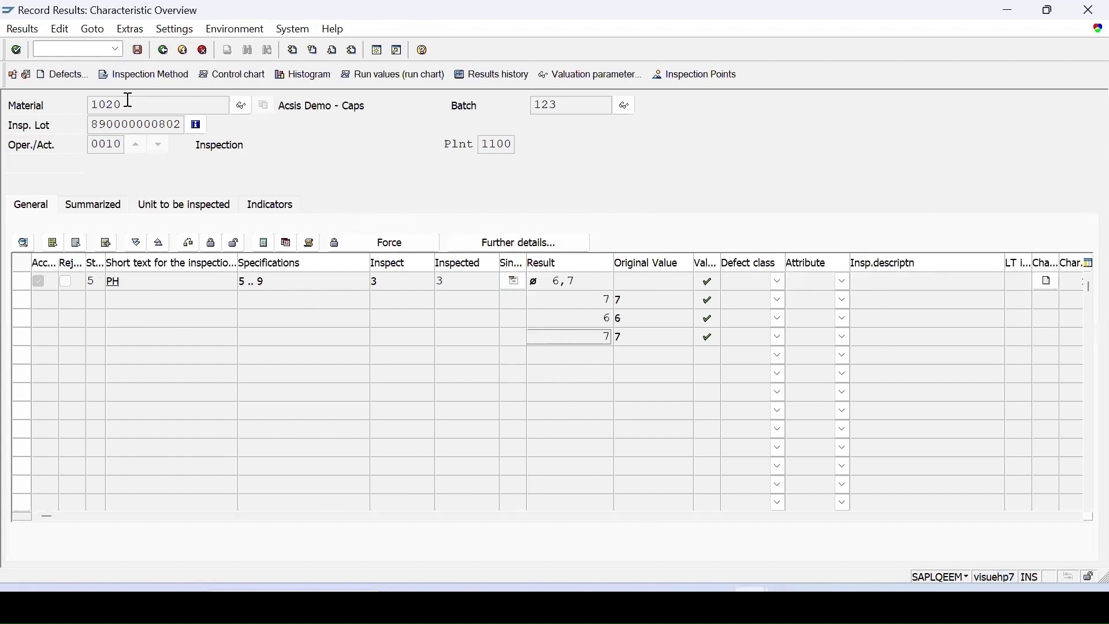
left_click(138, 51)
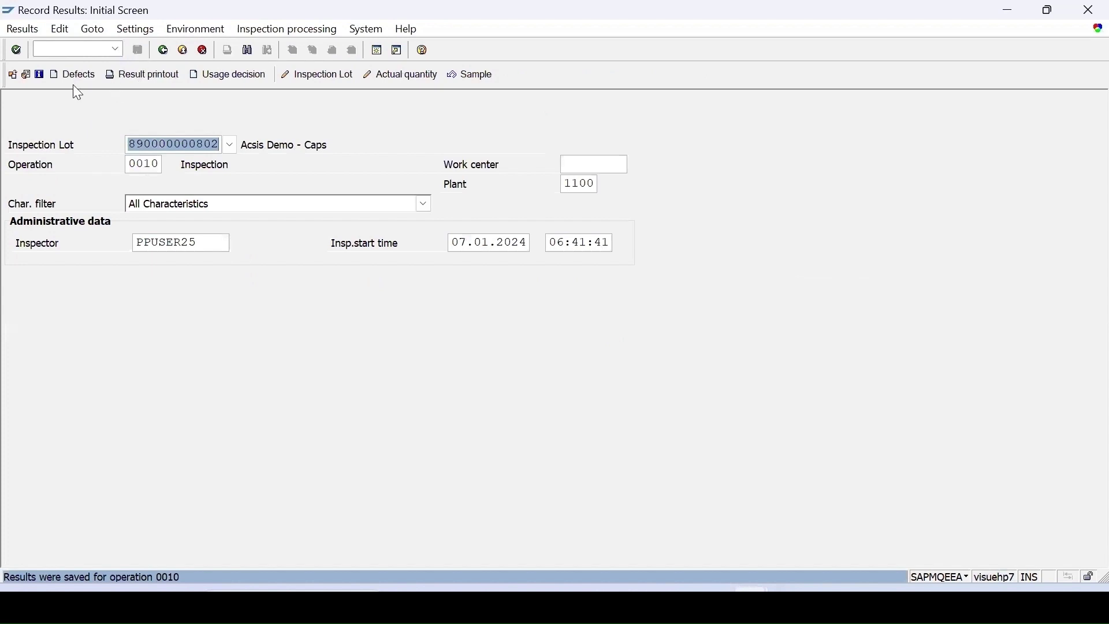
Run /nqa32 and execute to list the material 1020 lot with status INSP RREC
key("ctrl+slash")
type("/nq")
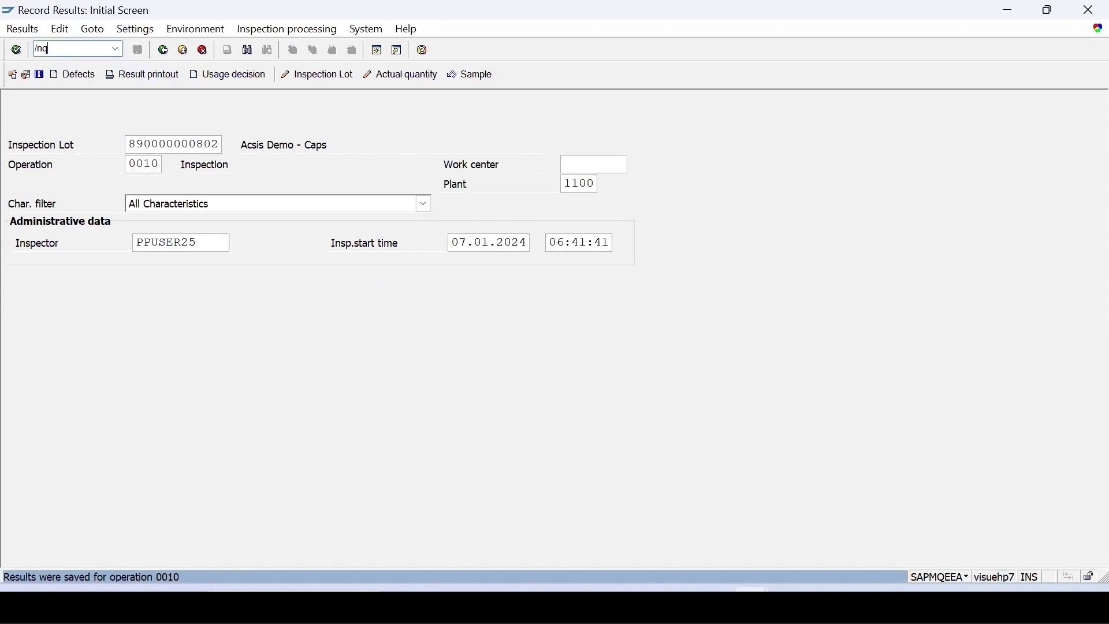
type("a32")
key("Return")
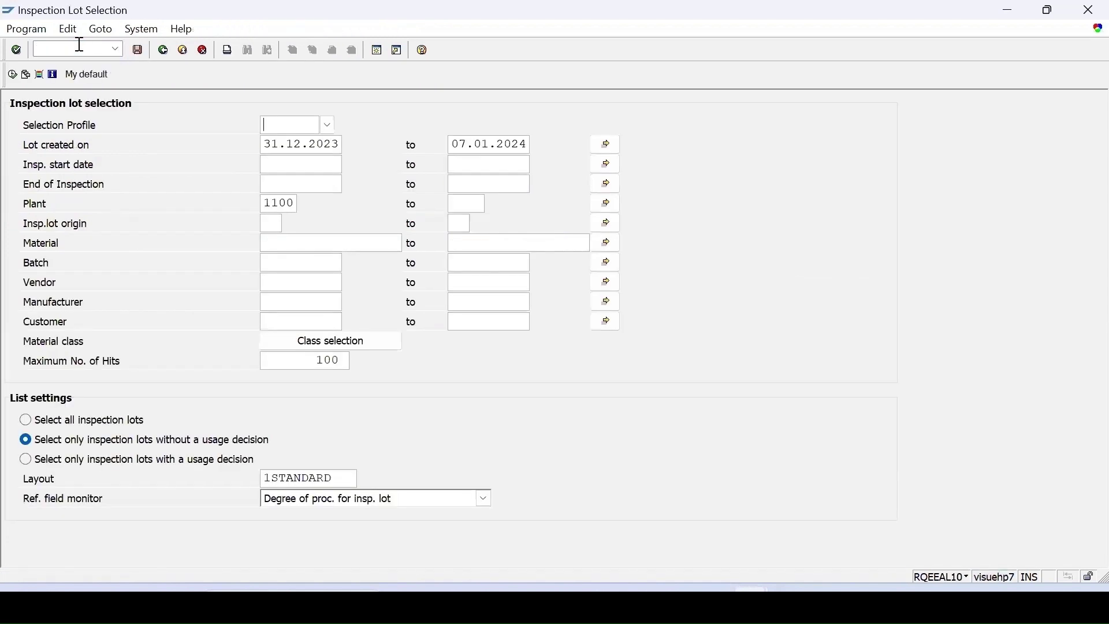
left_click(11, 74)
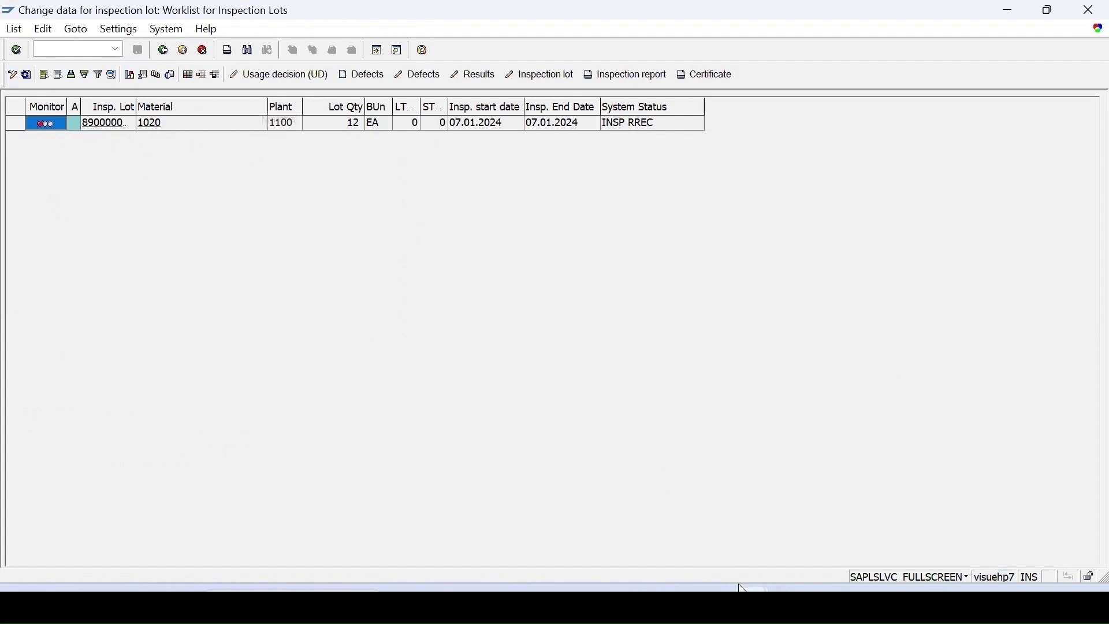
Open SM37 in a new session with /osm37 and list jobs named AUTOUD
type("/nsm37")
key("Delete")
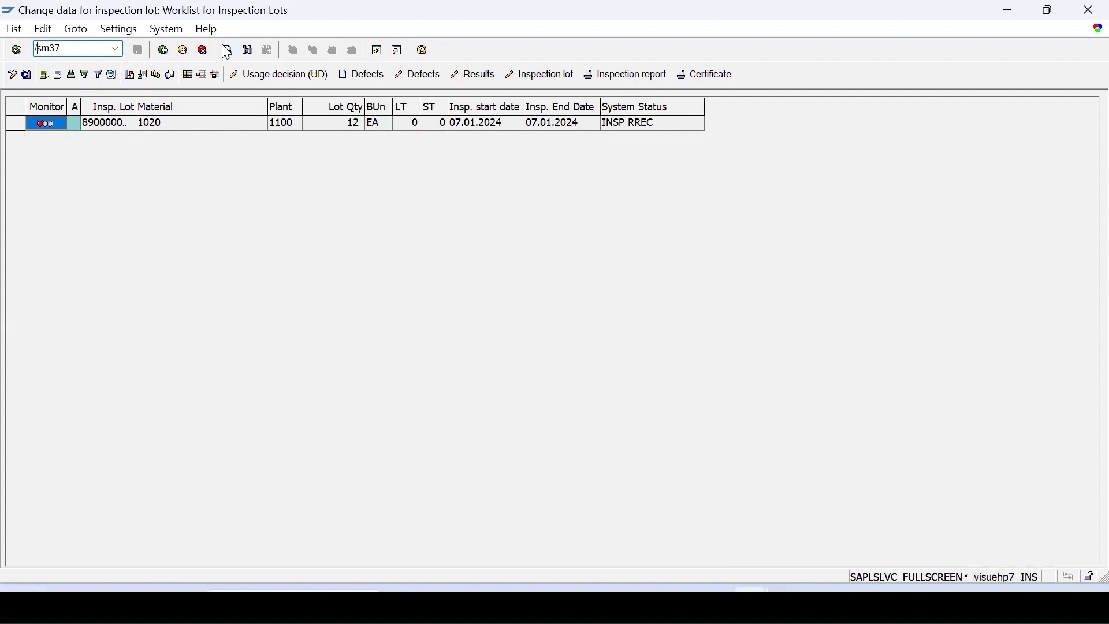
type("o")
key("Return")
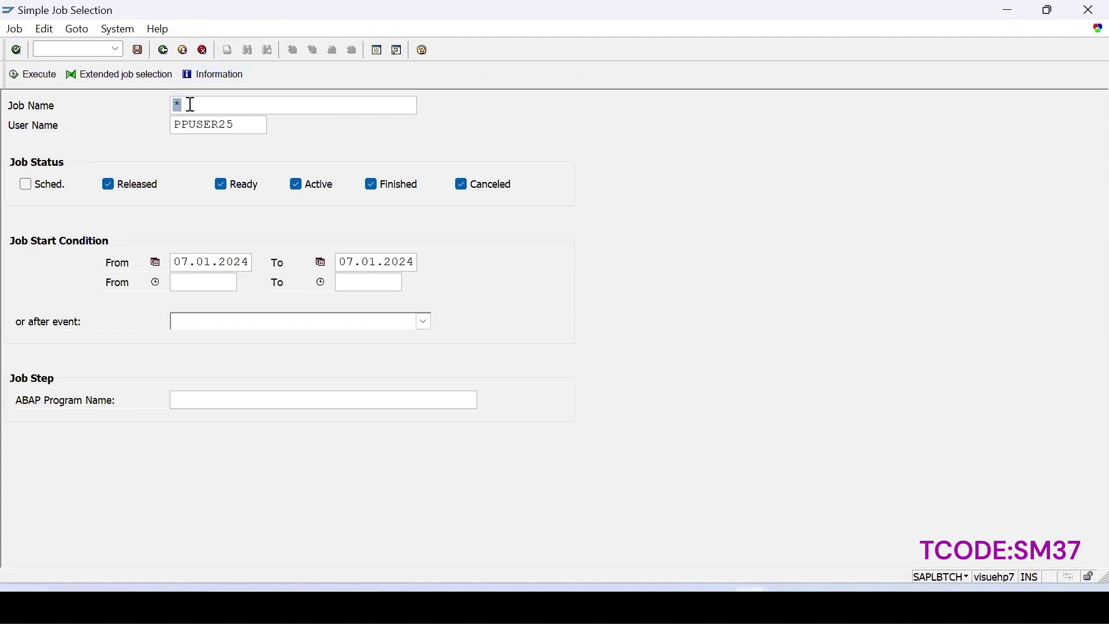
type("autoud")
left_click(20, 78)
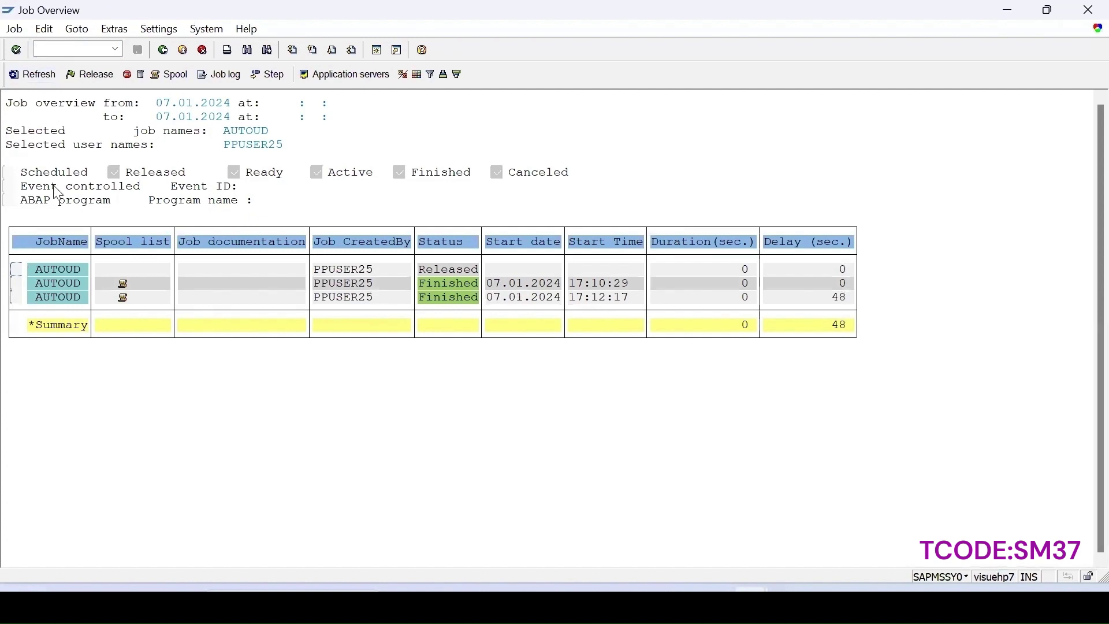
Rerun the AUTOUD job selection with scheduled jobs included
key("F3")
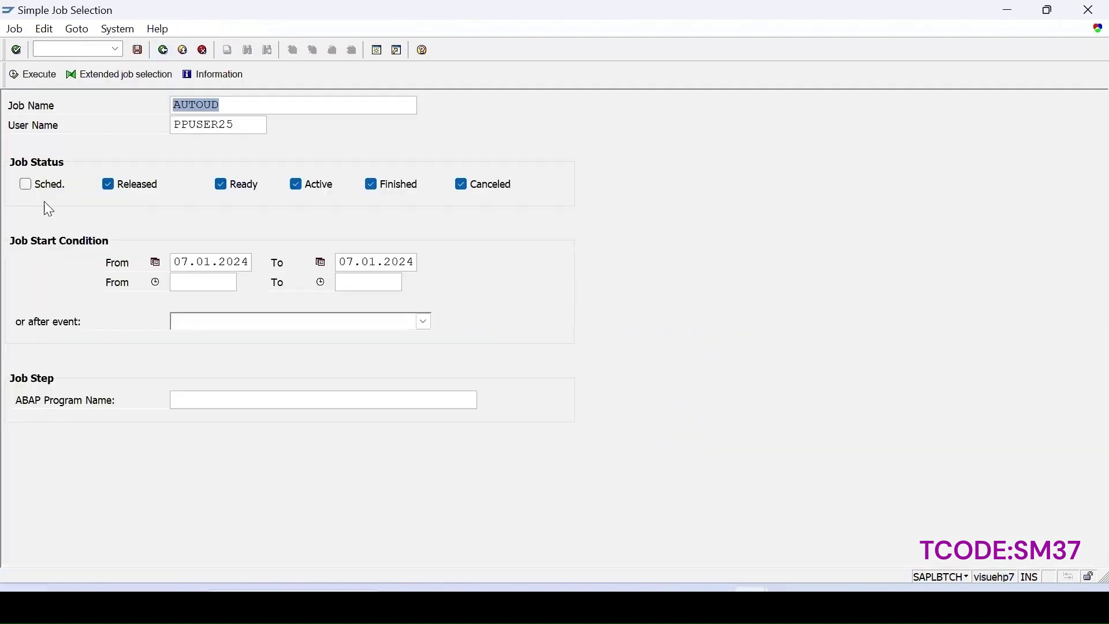
left_click(30, 182)
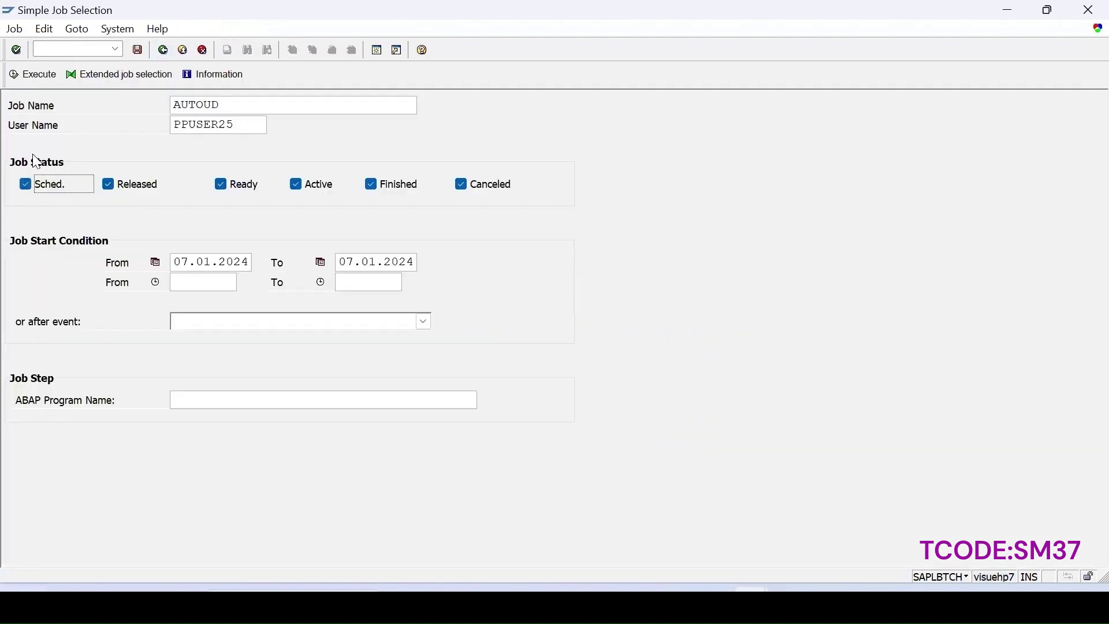
left_click(18, 77)
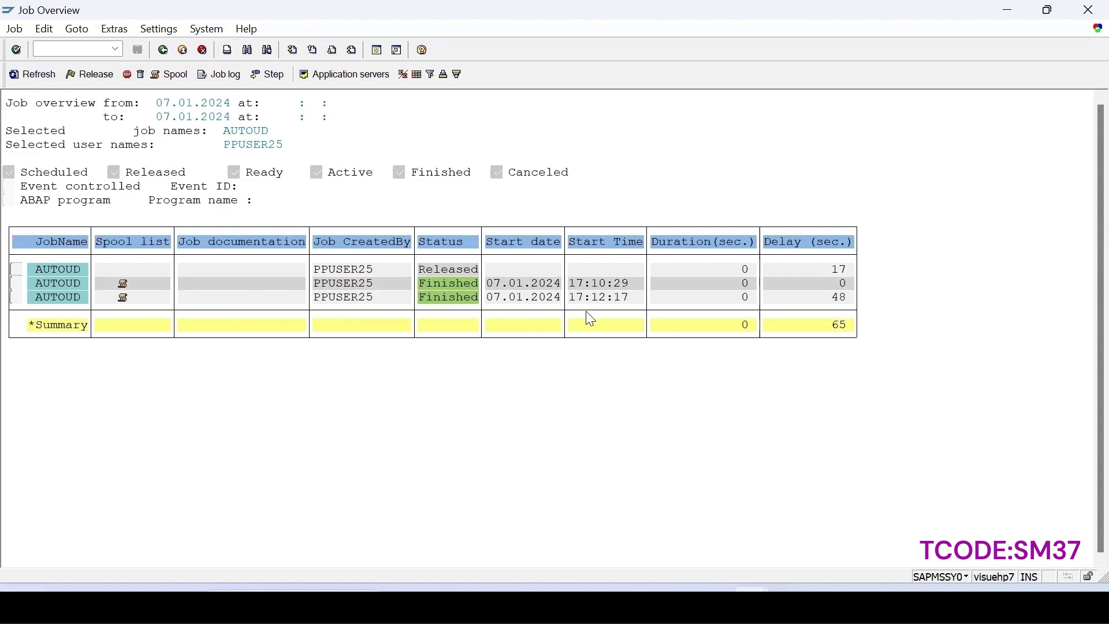
Refresh the QA32 worklist and the SM37 job list to reveal the 17:13:17 AUTOUD run
left_click(618, 508)
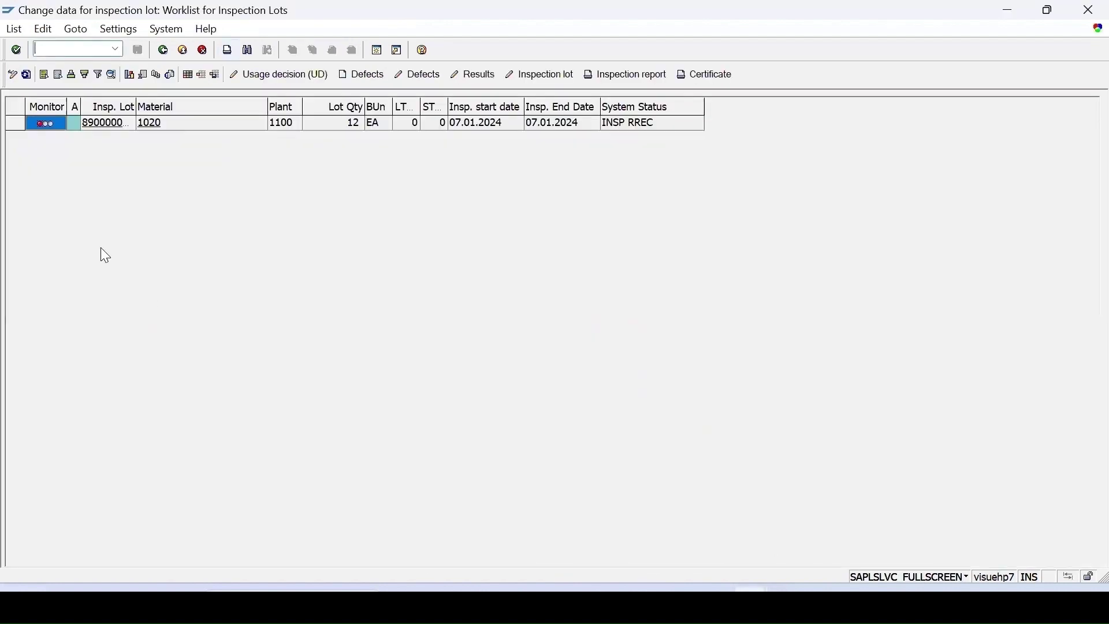
left_click(26, 75)
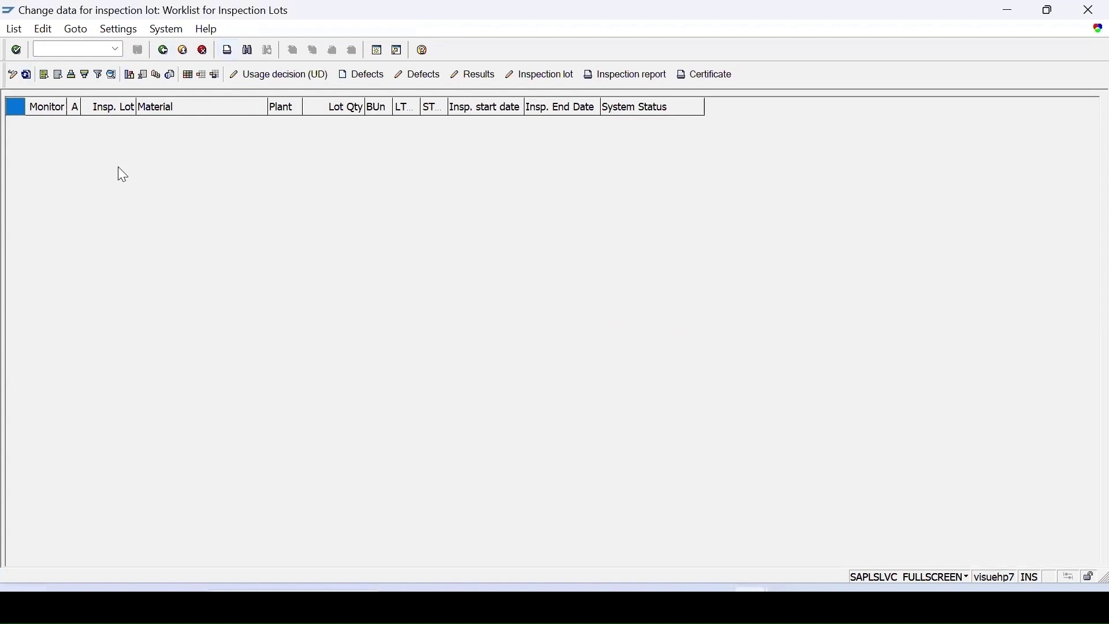
left_click(156, 74)
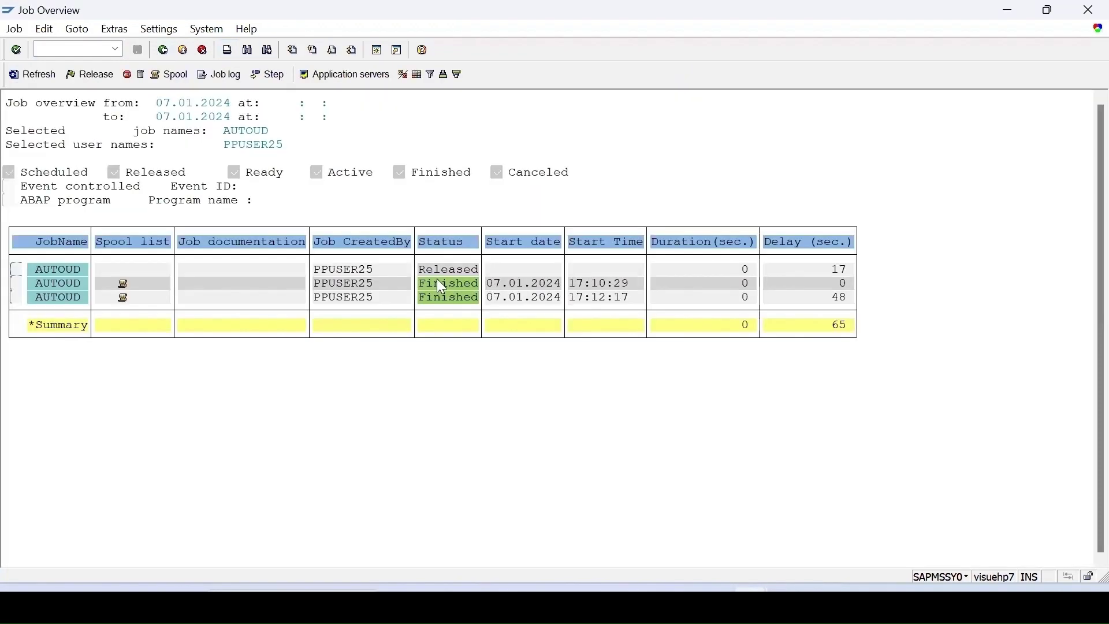
left_click(32, 75)
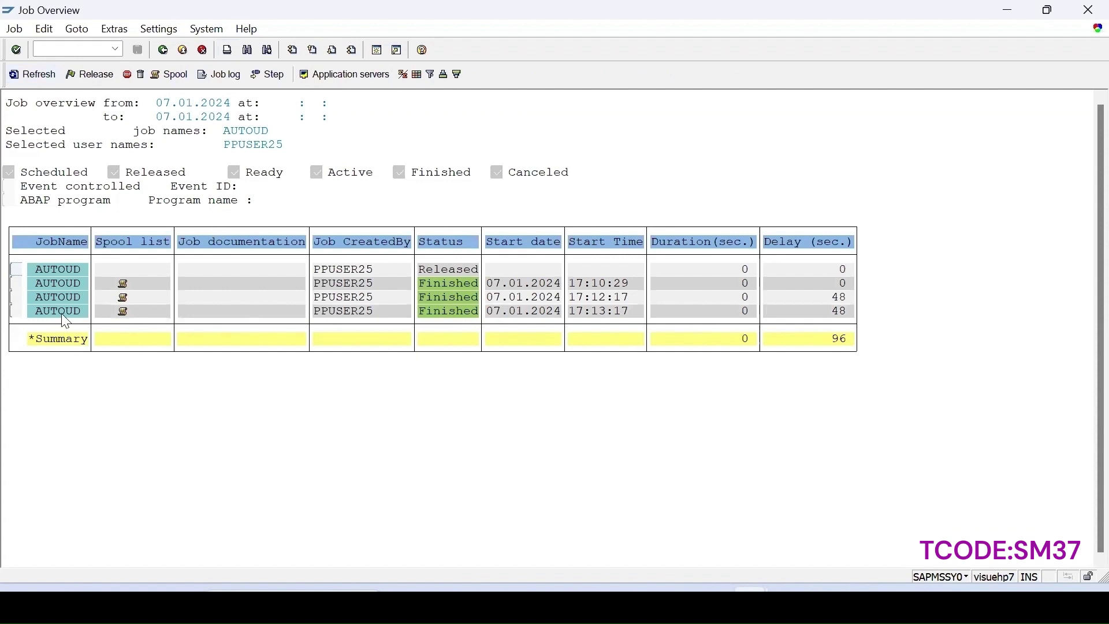